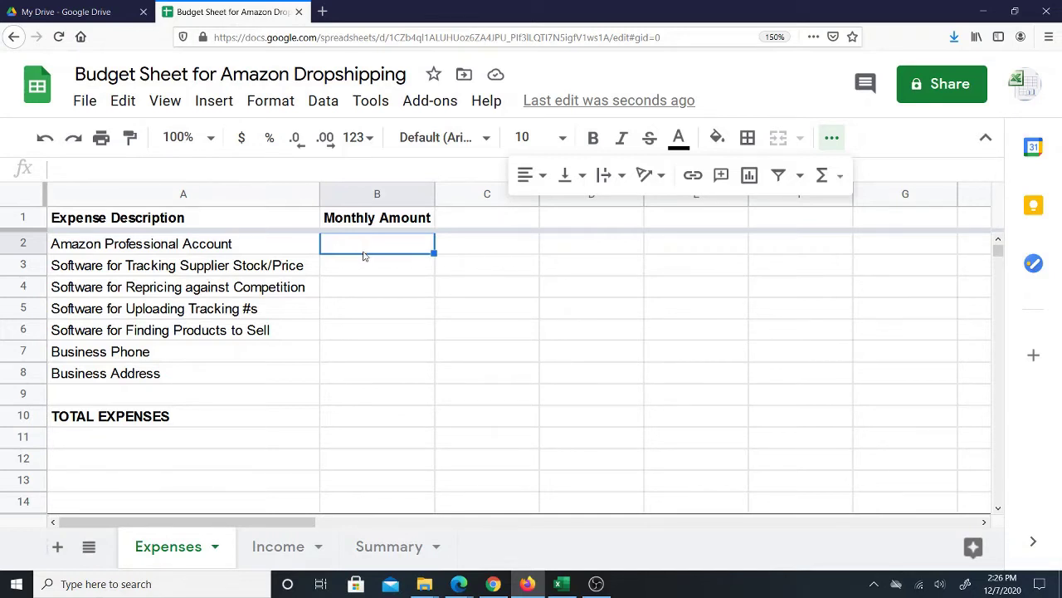
# Enter 39.99 in B2 as the Amazon Professional Account's monthly amount.
pyautogui.click(249, 252)
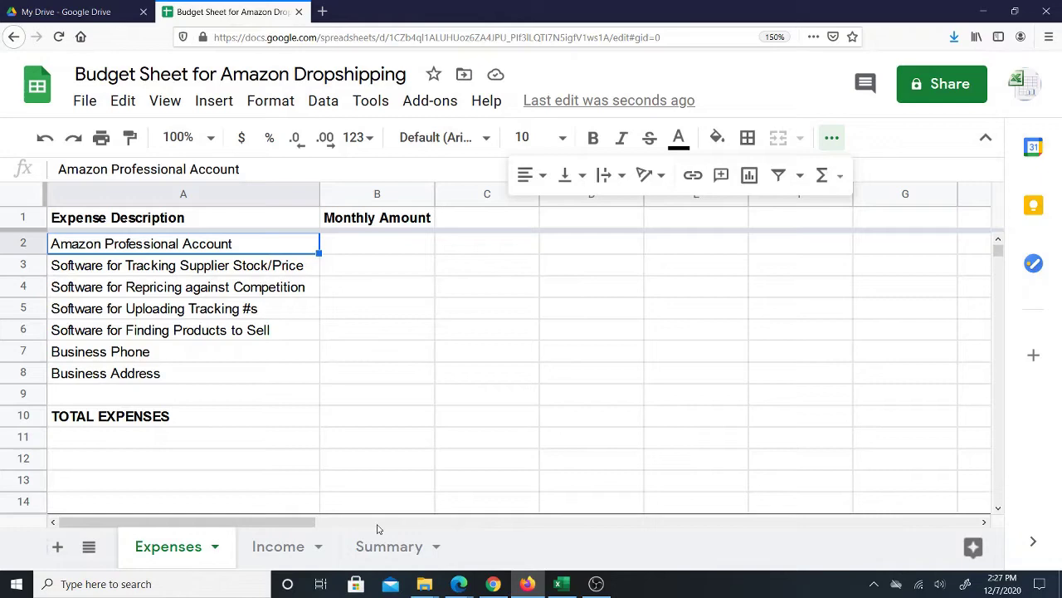
pyautogui.click(389, 546)
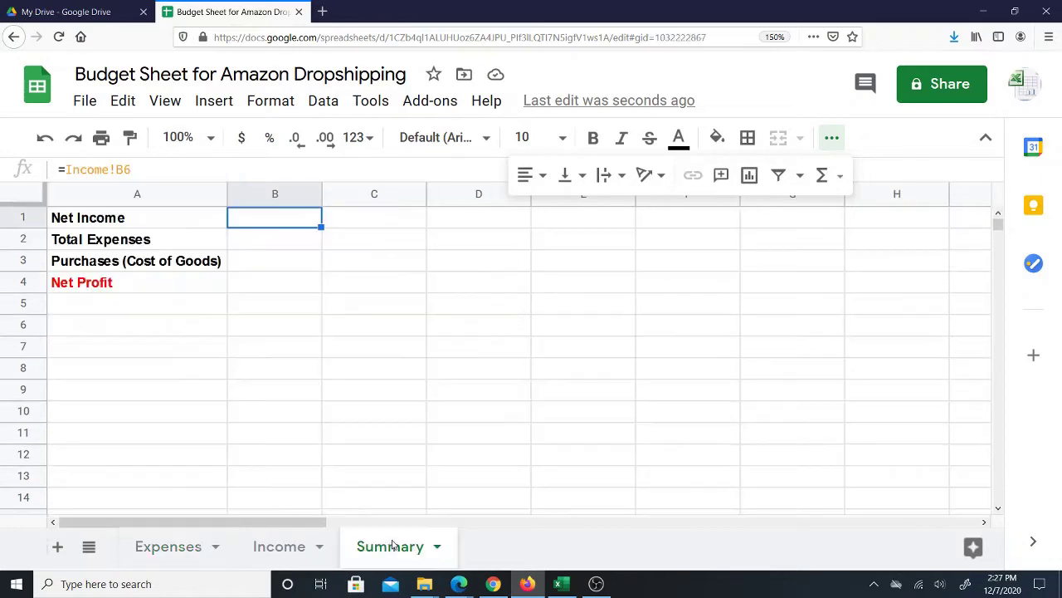
pyautogui.click(280, 548)
pyautogui.click(170, 546)
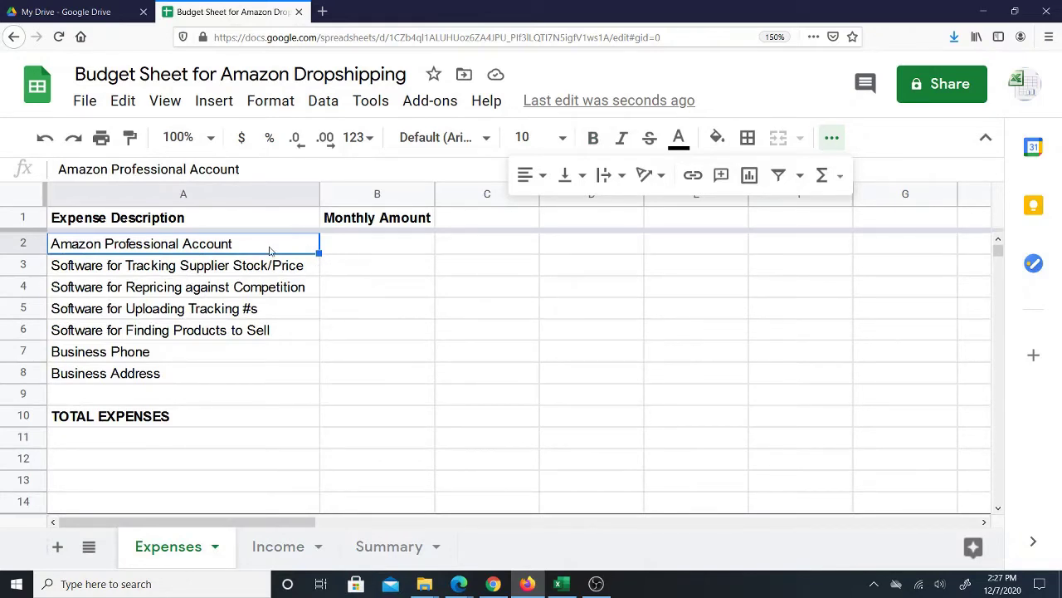
pyautogui.click(346, 251)
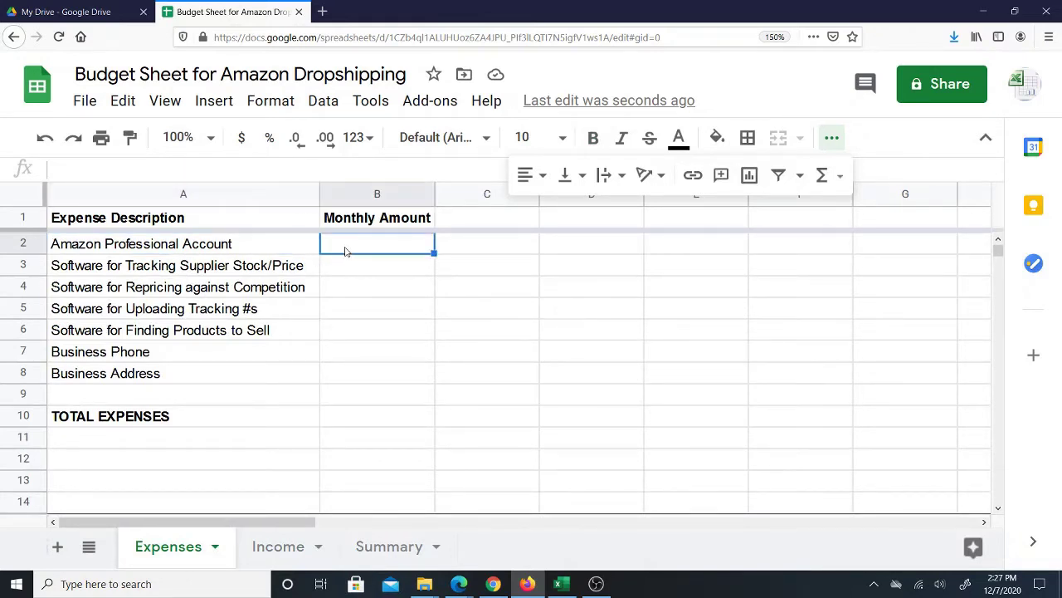
pyautogui.write('39.99')
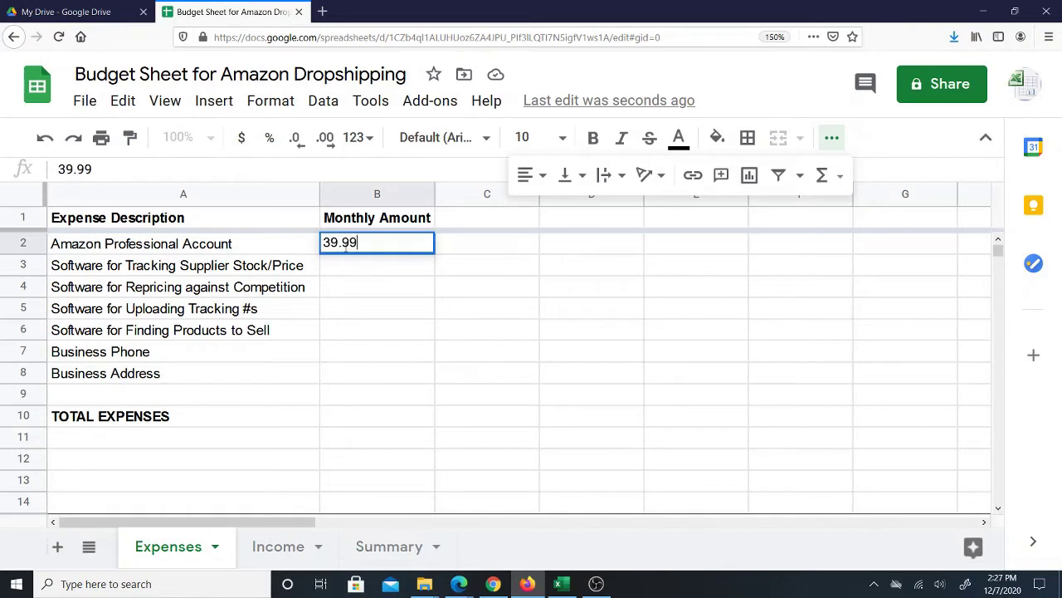
pyautogui.press('Return')
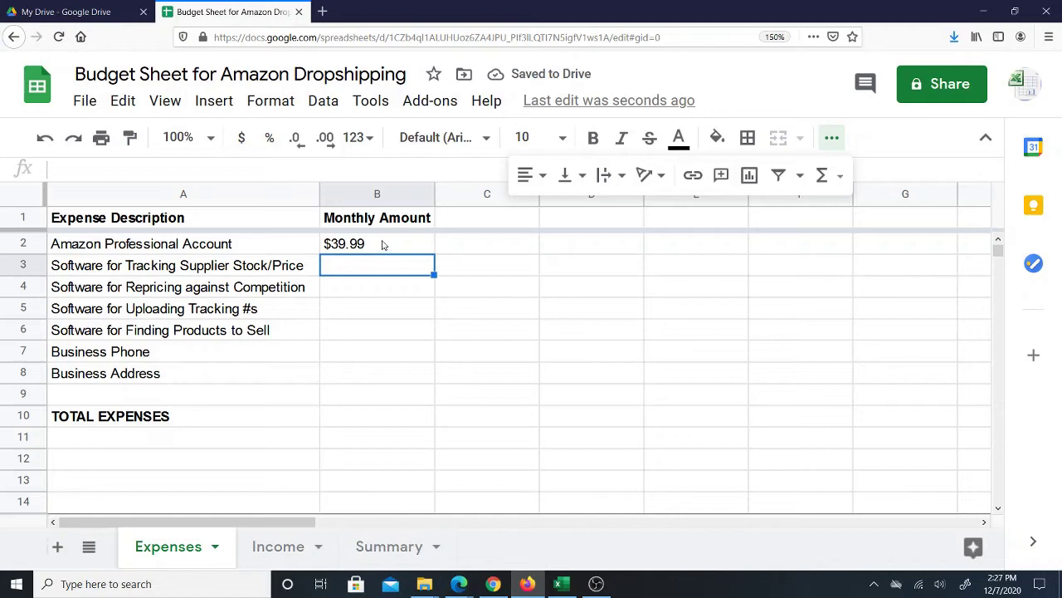
pyautogui.click(365, 246)
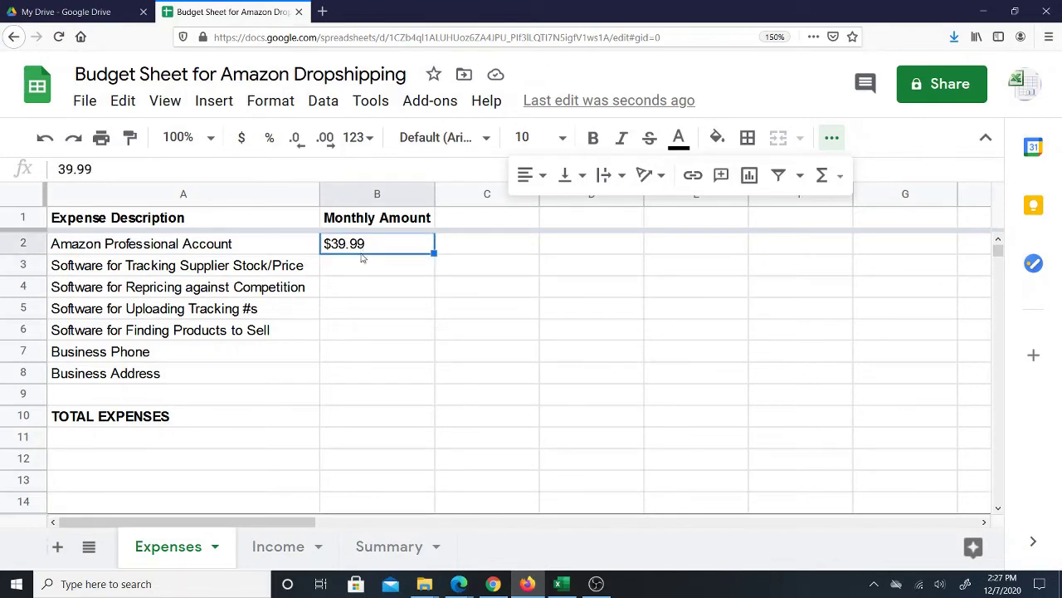
# Enter 14.99 in B3 for the supplier-tracking software.
pyautogui.click(370, 269)
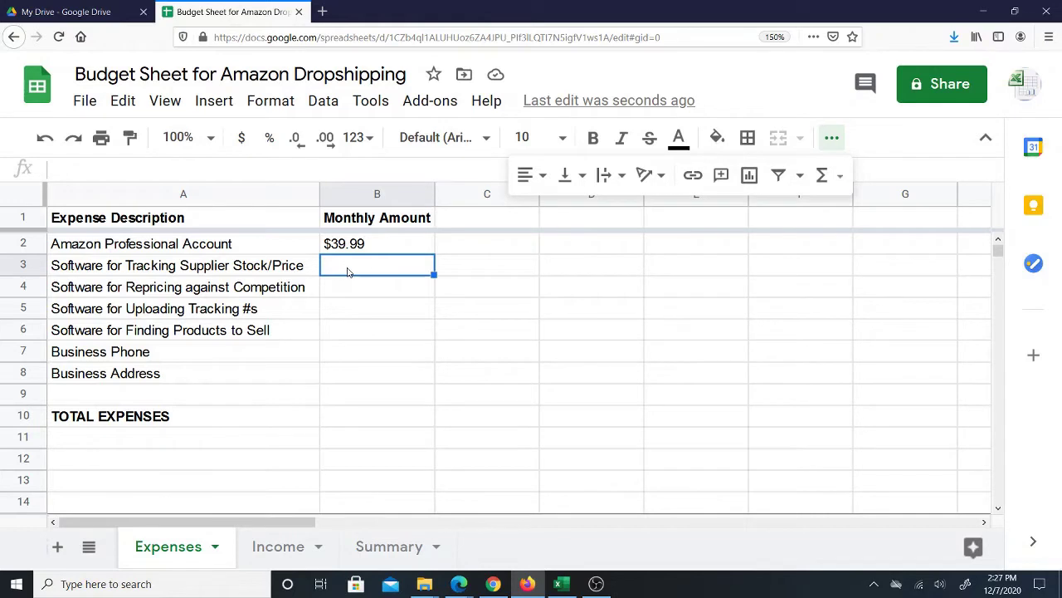
pyautogui.write('14')
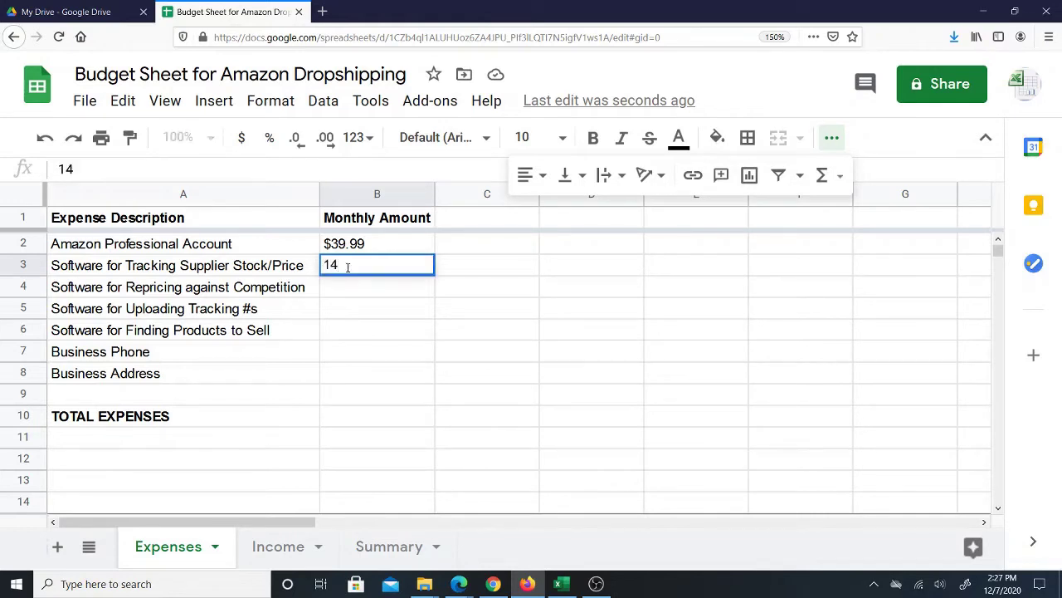
pyautogui.write('.99')
pyautogui.press('Return')
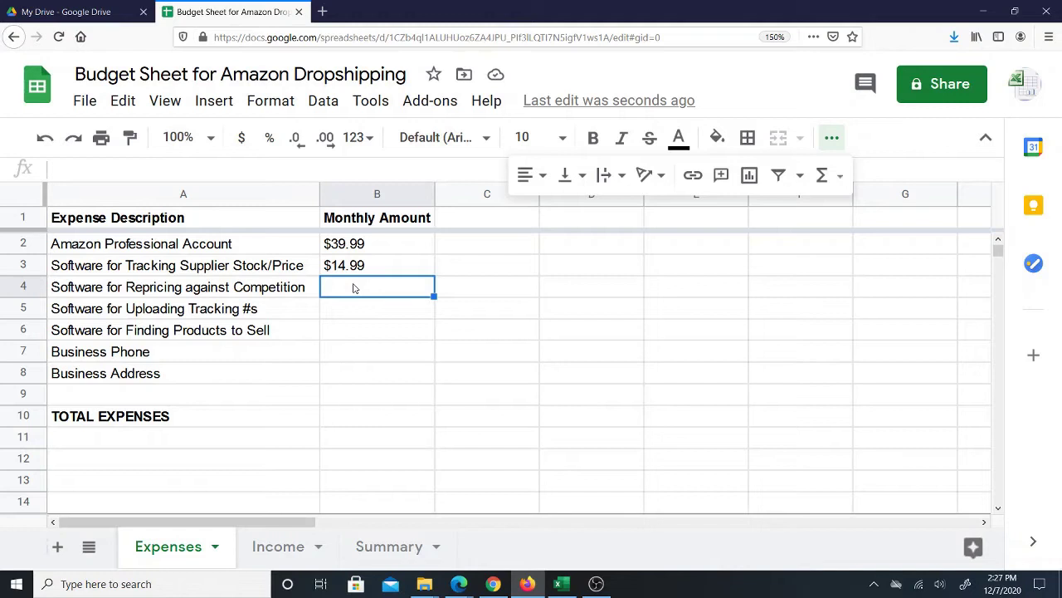
# Enter 39.99 in B4 for the repricing software.
pyautogui.write('39.99')
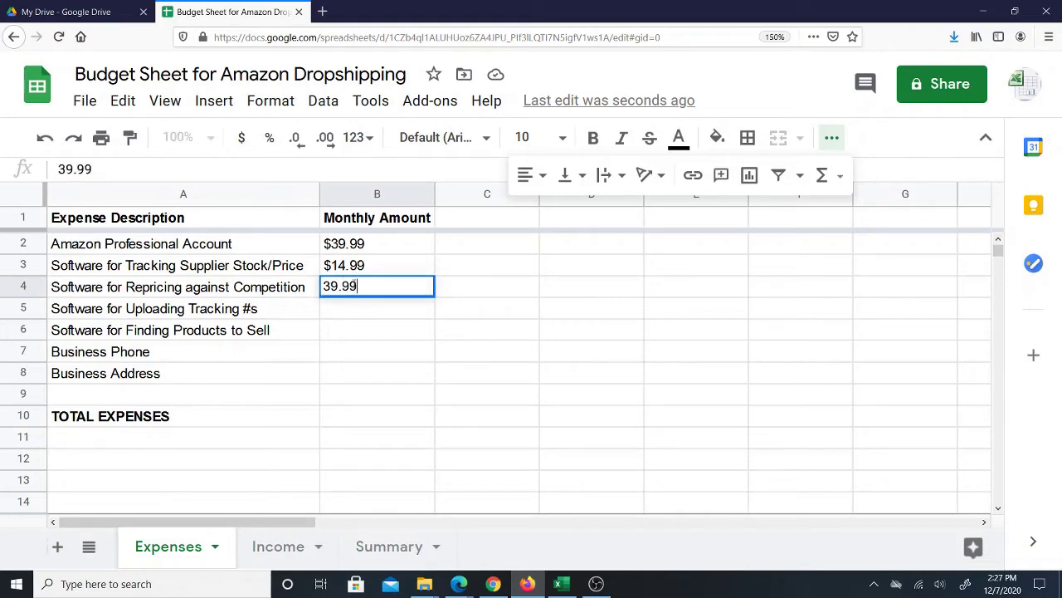
pyautogui.press('Return')
pyautogui.click(355, 286)
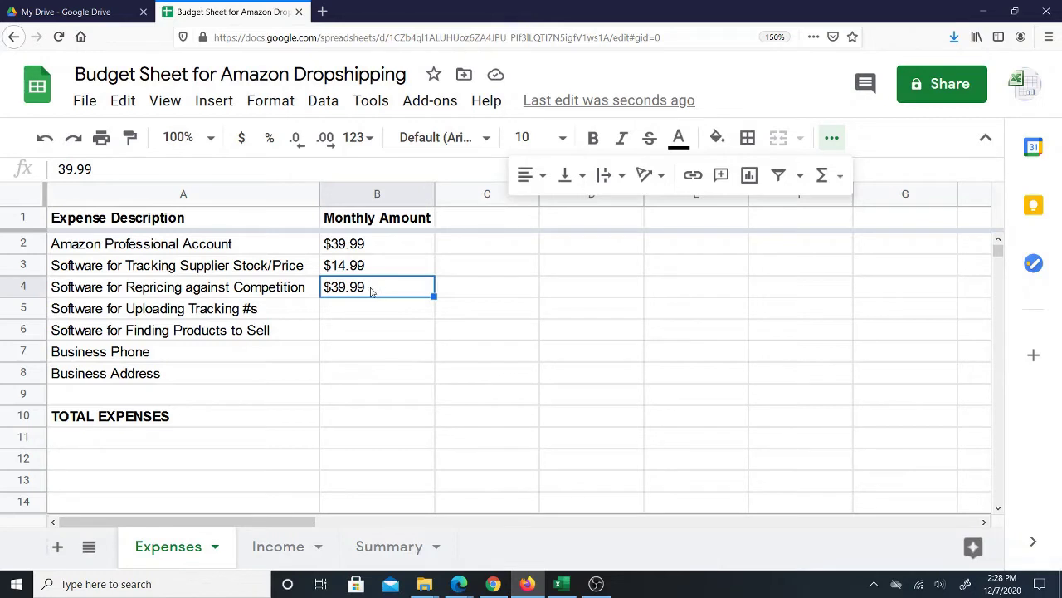
# Review the supplier-tracking (14.99) and repricing (39.99) amounts.
pyautogui.click(357, 271)
pyautogui.click(239, 272)
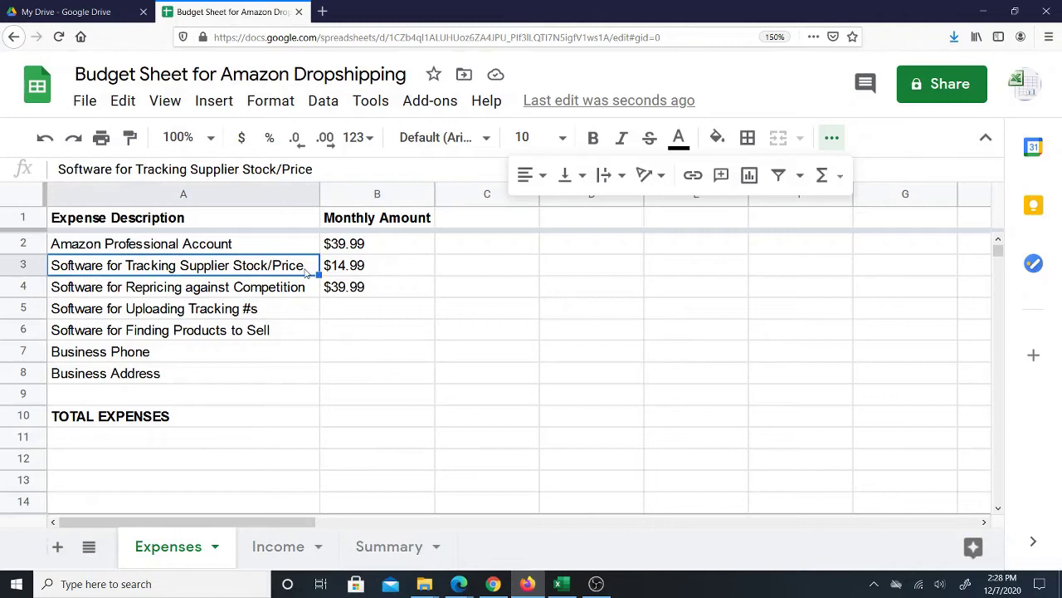
pyautogui.click(358, 270)
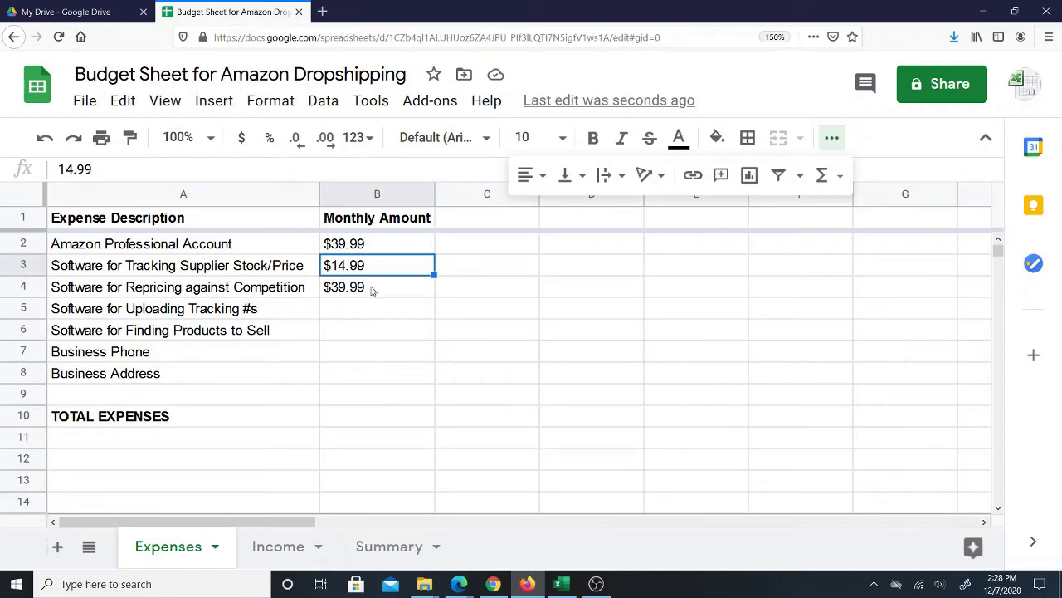
pyautogui.click(373, 289)
pyautogui.click(372, 268)
pyautogui.click(363, 291)
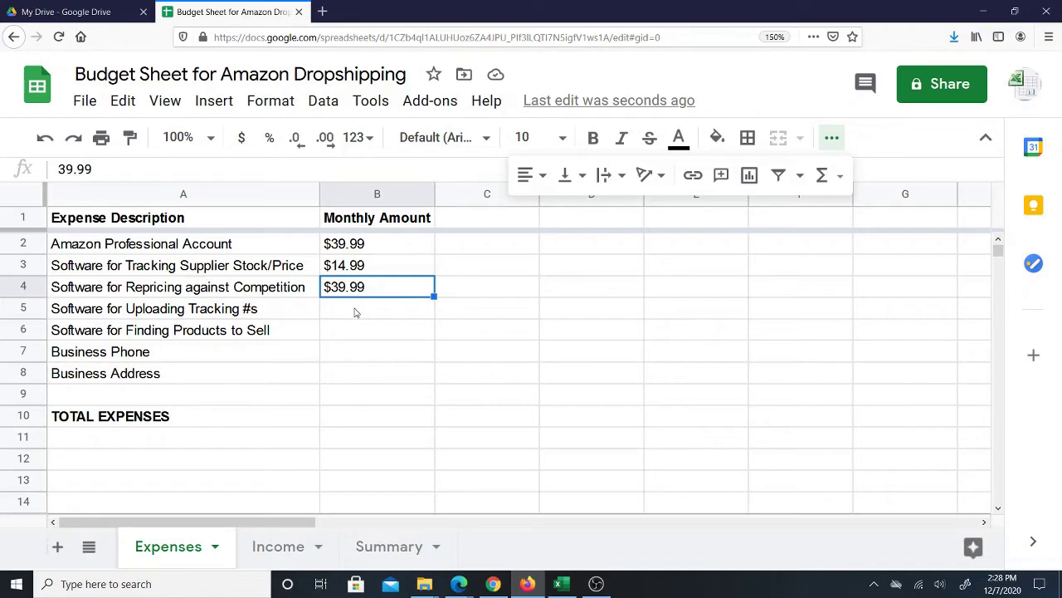
pyautogui.click(355, 310)
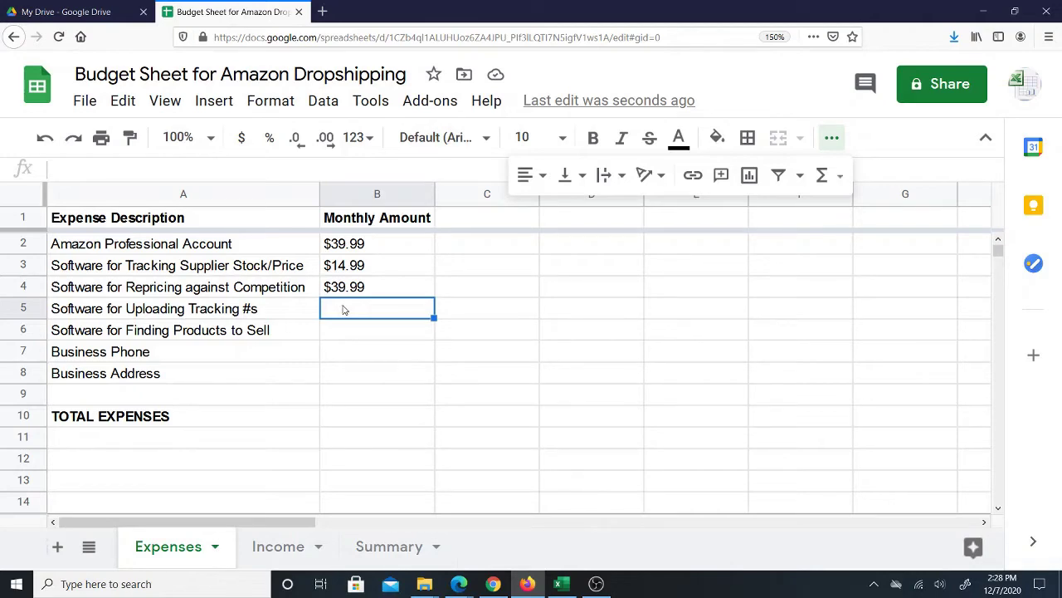
pyautogui.click(493, 583)
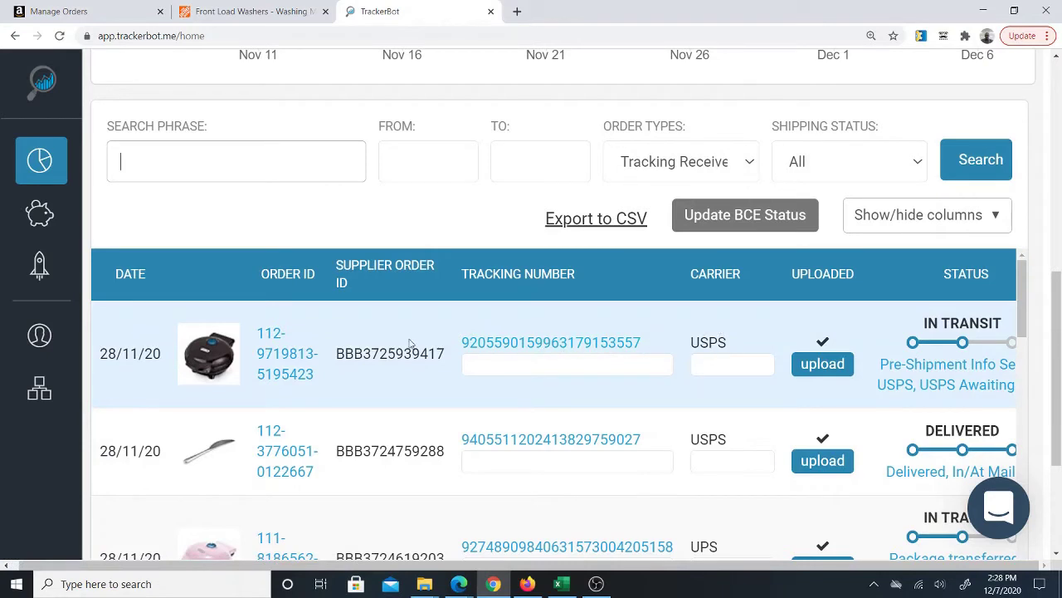
pyautogui.doubleClick(384, 353)
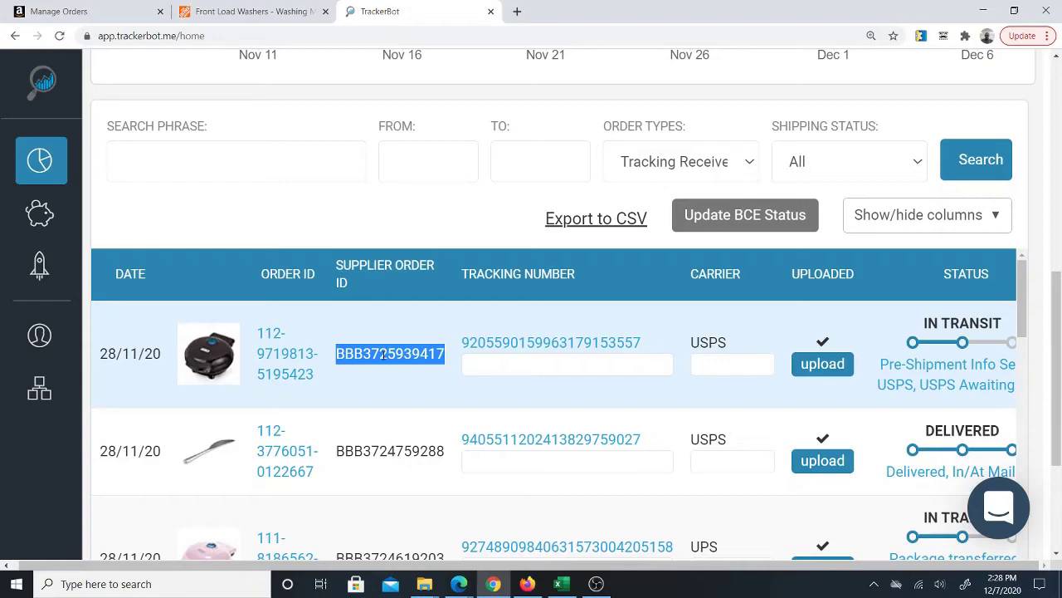
pyautogui.click(528, 583)
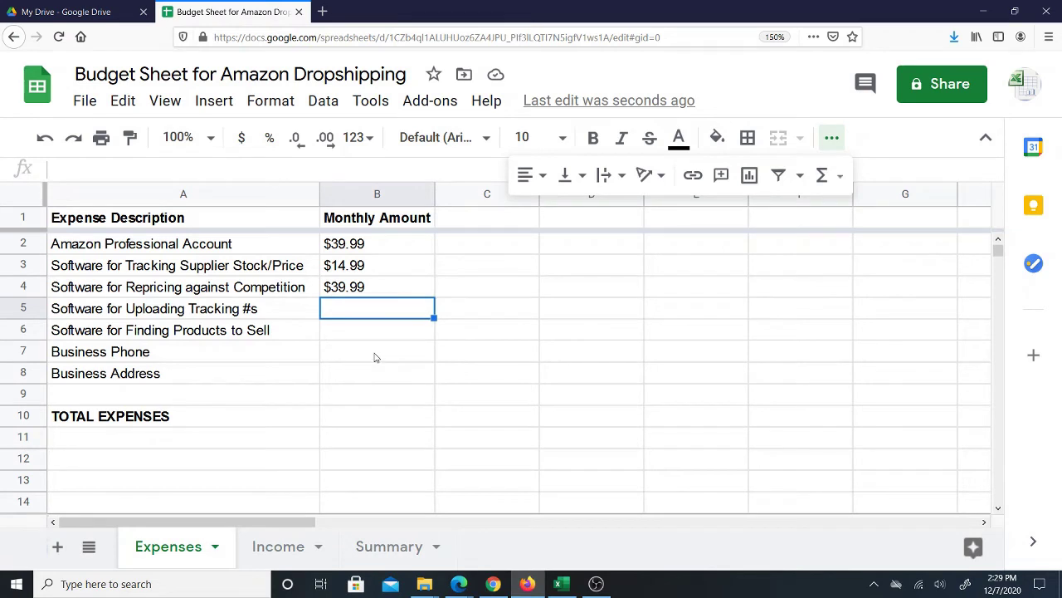
# Enter 11.99 in B5 for the tracking-number upload software.
pyautogui.write('11')
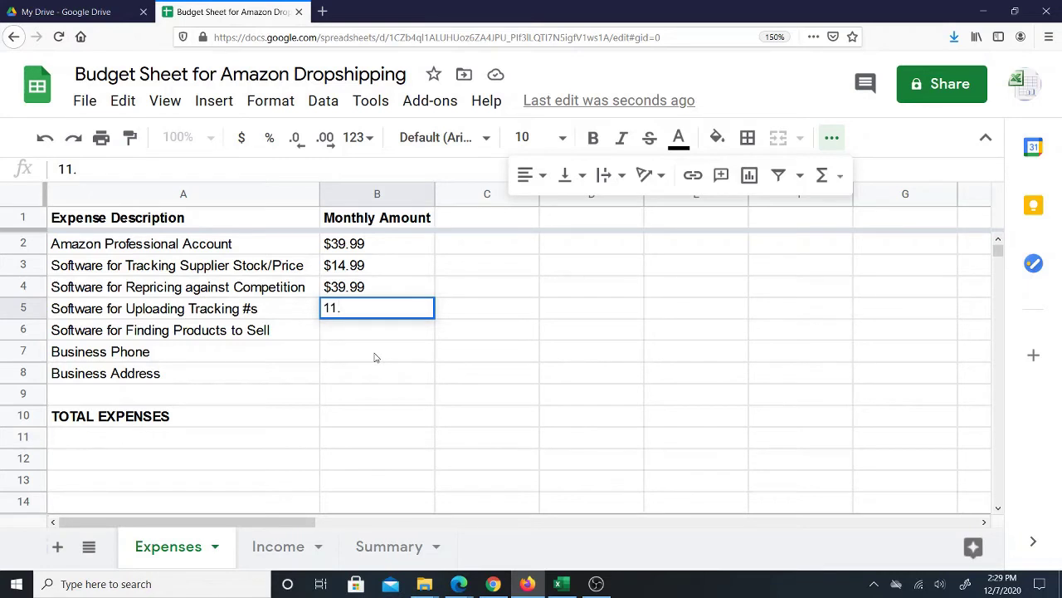
pyautogui.write('.99')
pyautogui.press('Return')
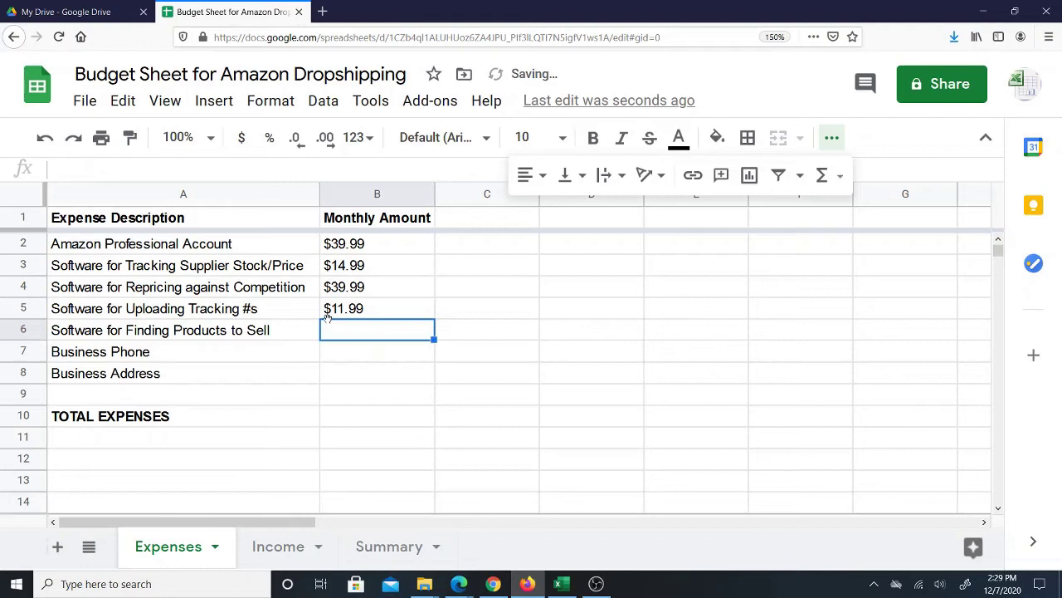
pyautogui.click(287, 338)
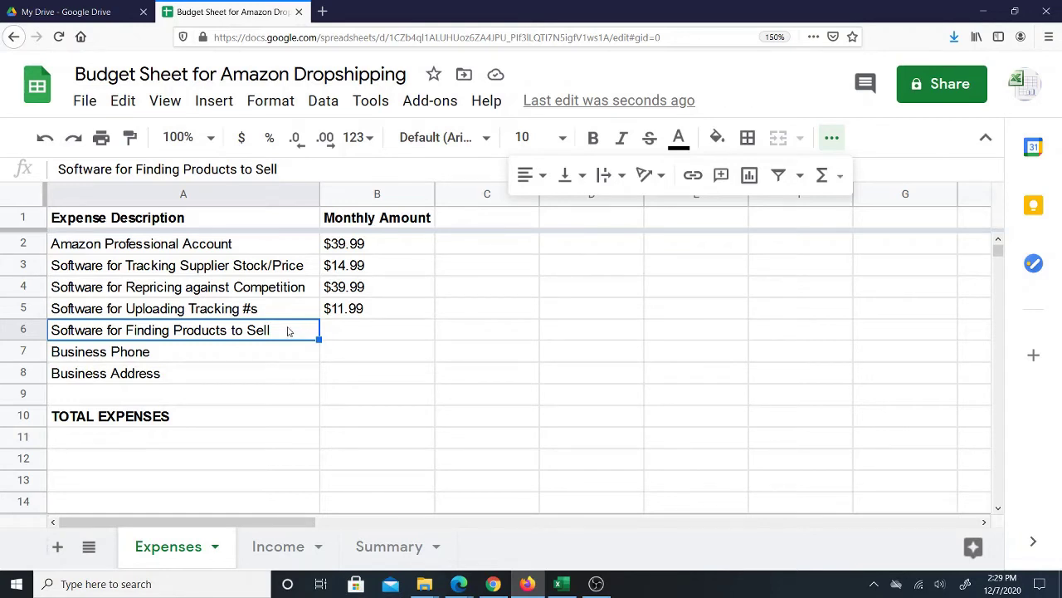
pyautogui.click(380, 341)
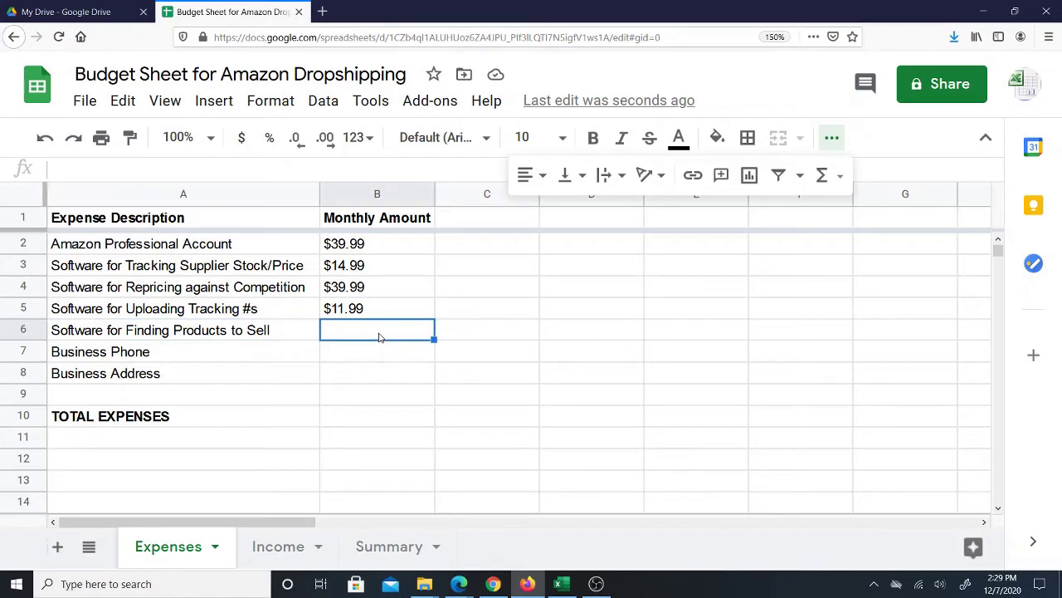
pyautogui.click(493, 584)
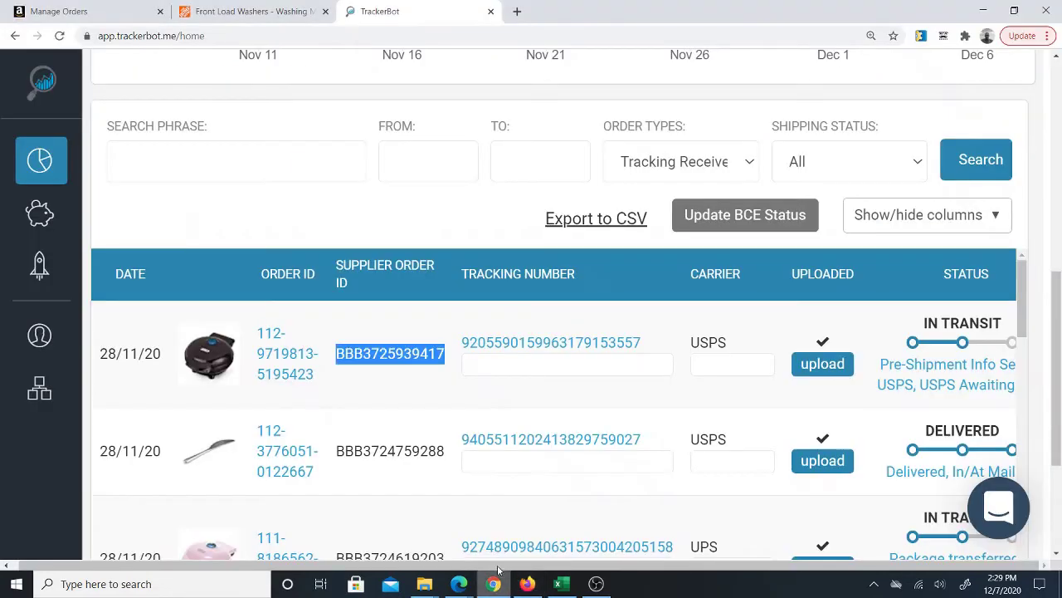
pyautogui.click(245, 12)
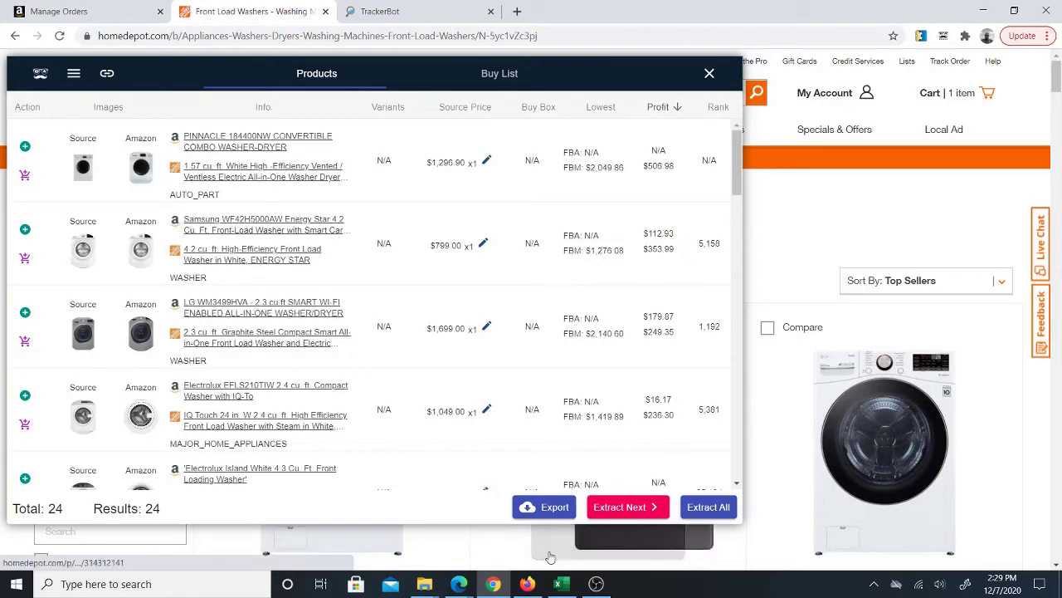
pyautogui.click(528, 585)
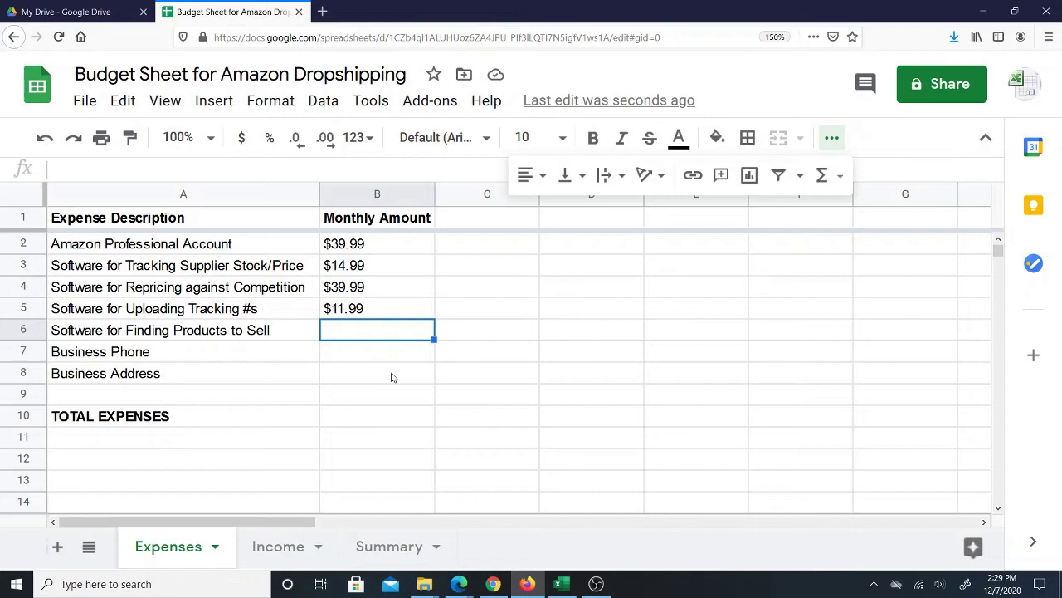
# Enter 79 in B6 for the Software for Finding Products to Sell.
pyautogui.write('79')
pyautogui.press('Return')
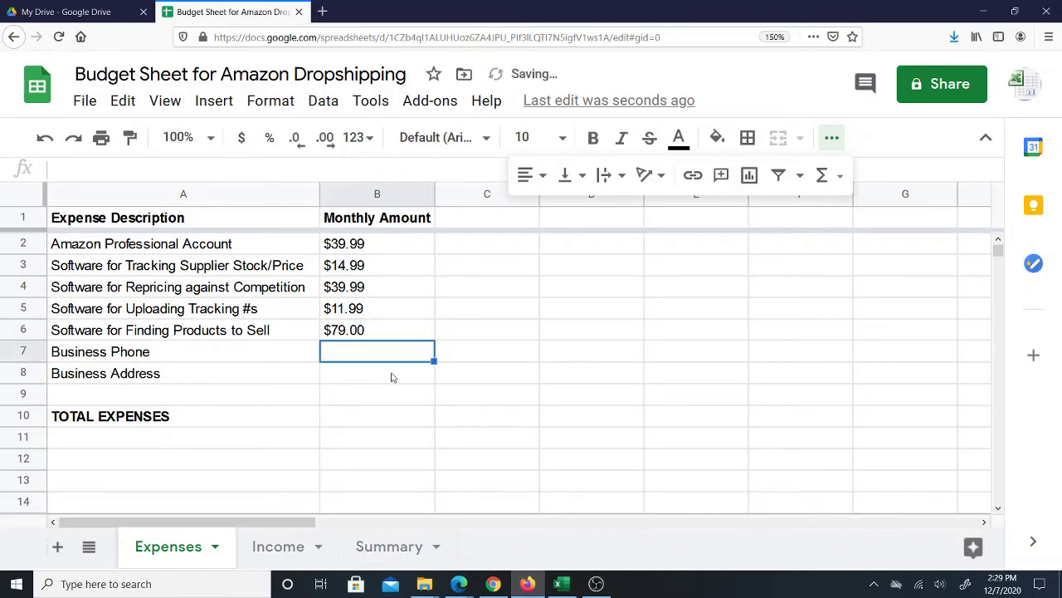
pyautogui.click(393, 331)
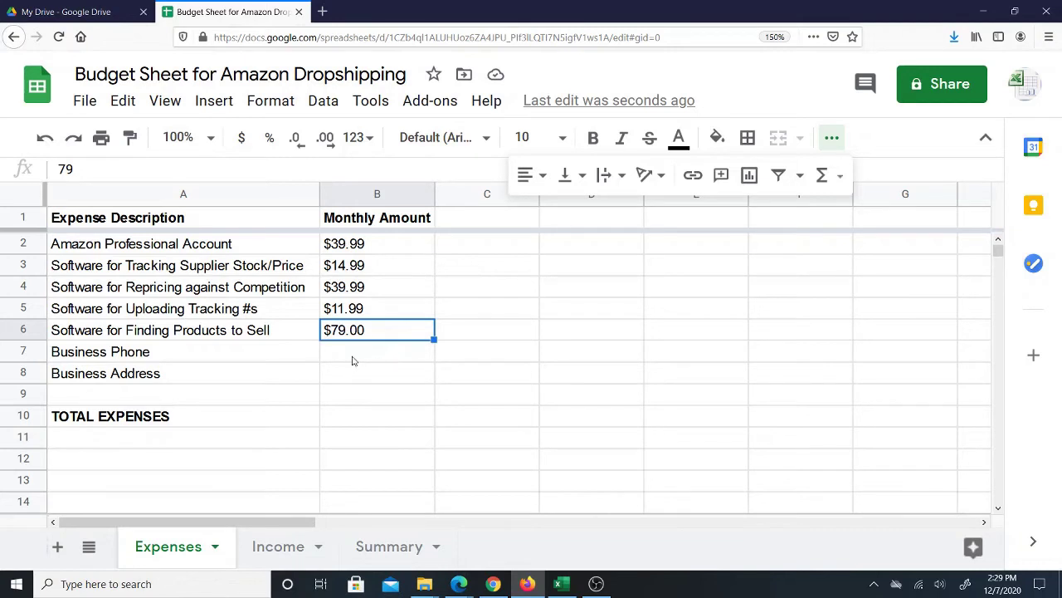
pyautogui.click(371, 358)
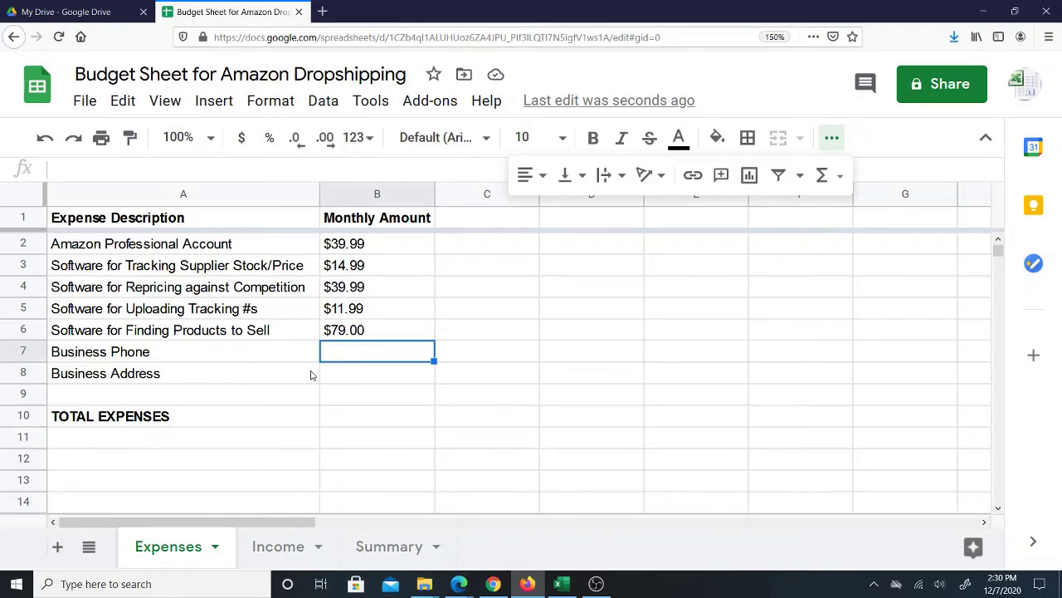
# Put =SUM(B2:B9) in B10 so TOTAL EXPENSES shows $185.96.
pyautogui.moveTo(345, 243); pyautogui.dragTo(358, 338)
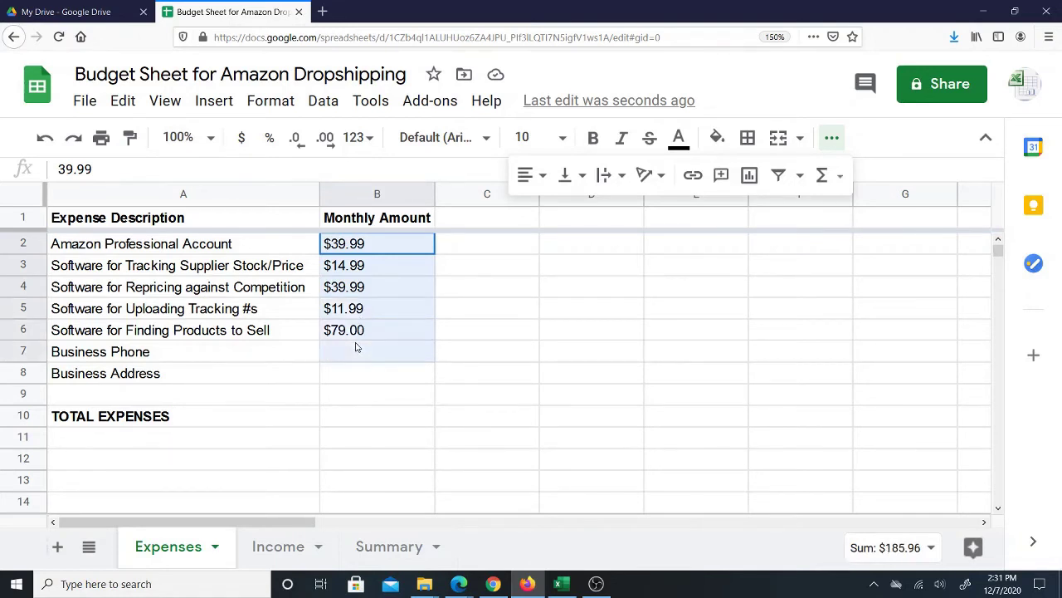
pyautogui.moveTo(356, 347); pyautogui.dragTo(356, 404)
pyautogui.click(352, 378)
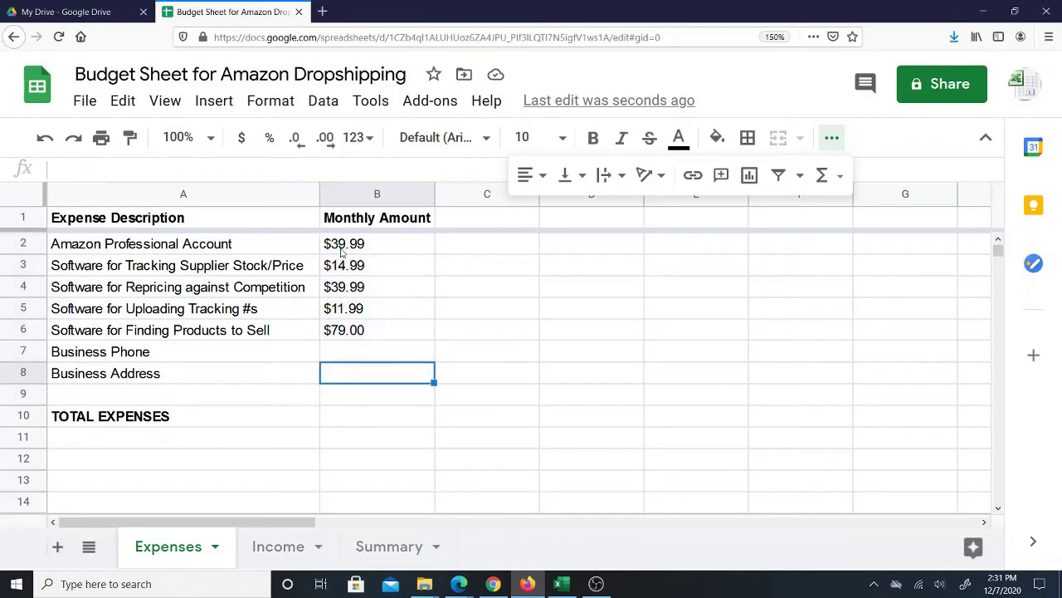
pyautogui.moveTo(342, 249); pyautogui.dragTo(352, 404)
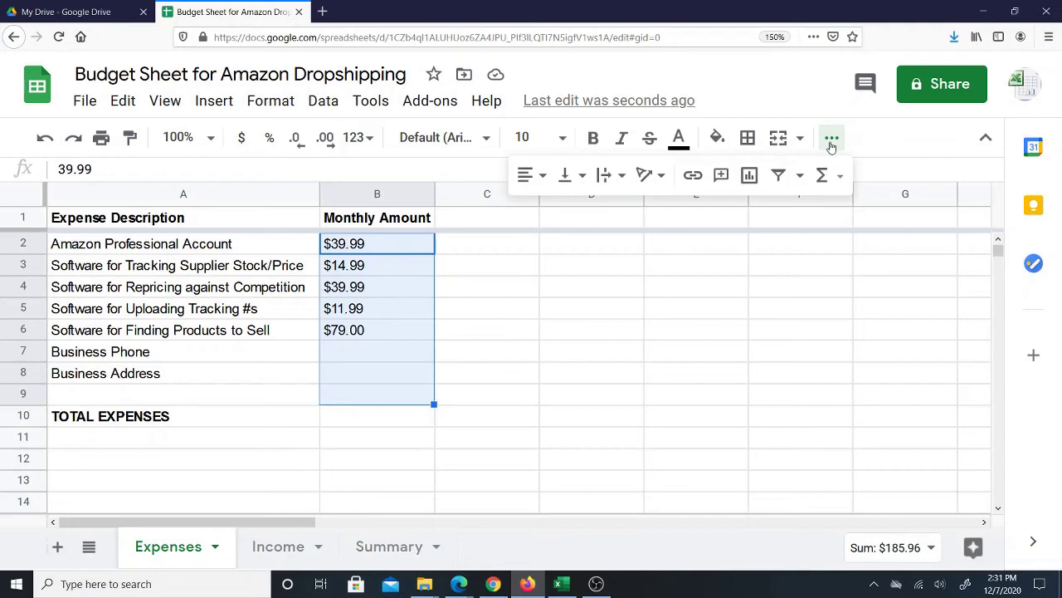
pyautogui.click(825, 175)
pyautogui.click(838, 213)
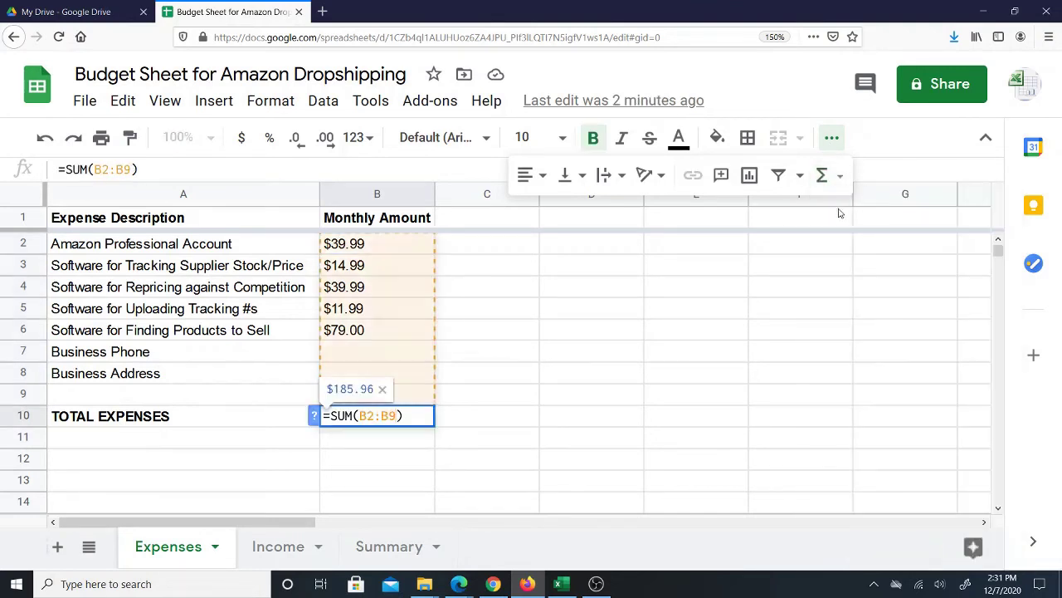
pyautogui.press('Return')
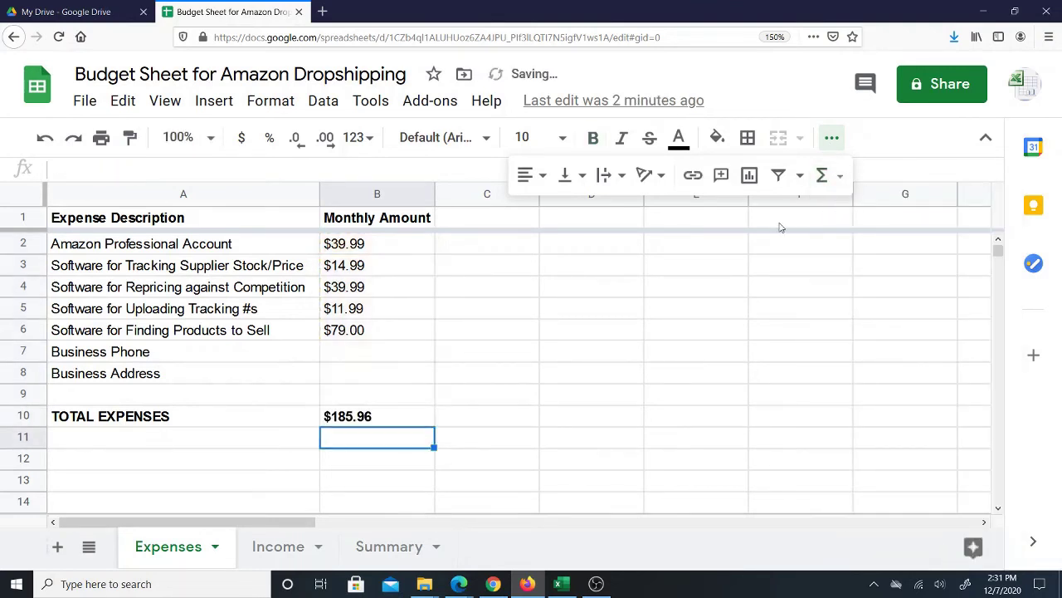
pyautogui.click(373, 417)
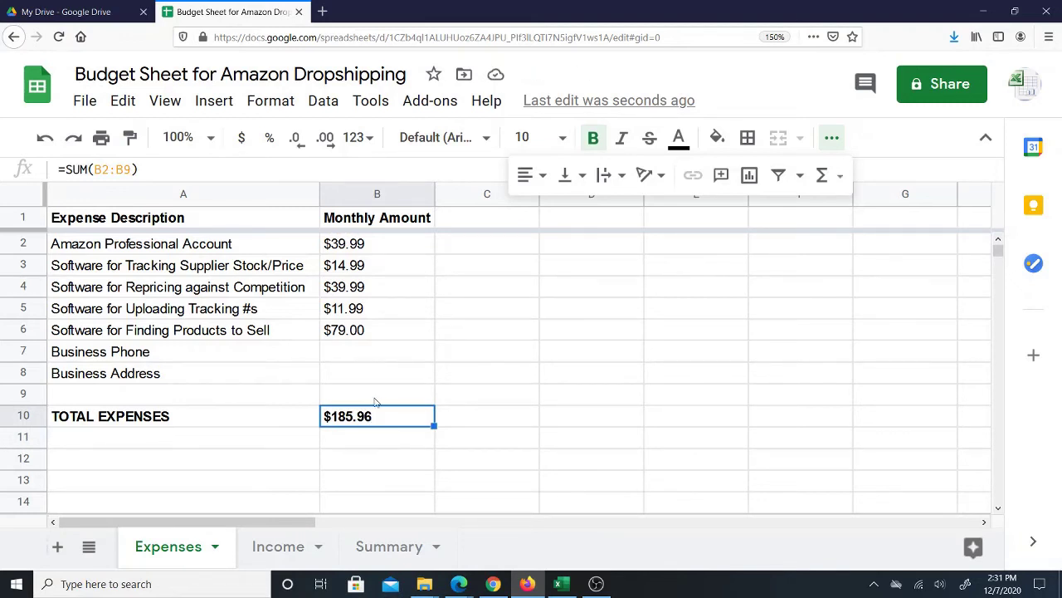
pyautogui.moveTo(372, 288); pyautogui.dragTo(375, 311)
# On the Income sheet, enter 1000 for Amazon Payments and 50 for Cashback / Rebates.
pyautogui.click(279, 547)
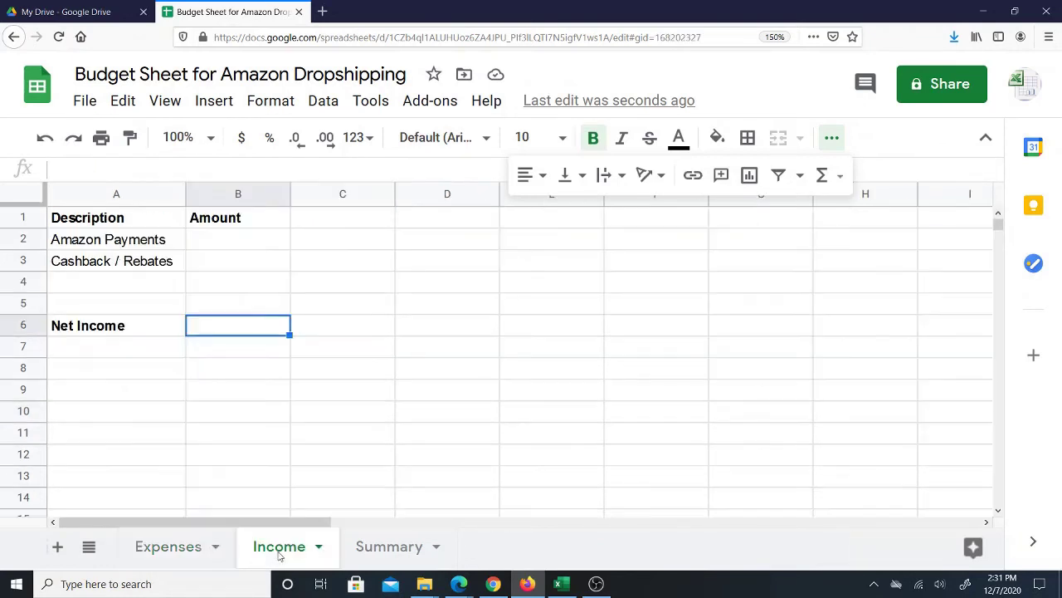
pyautogui.click(203, 241)
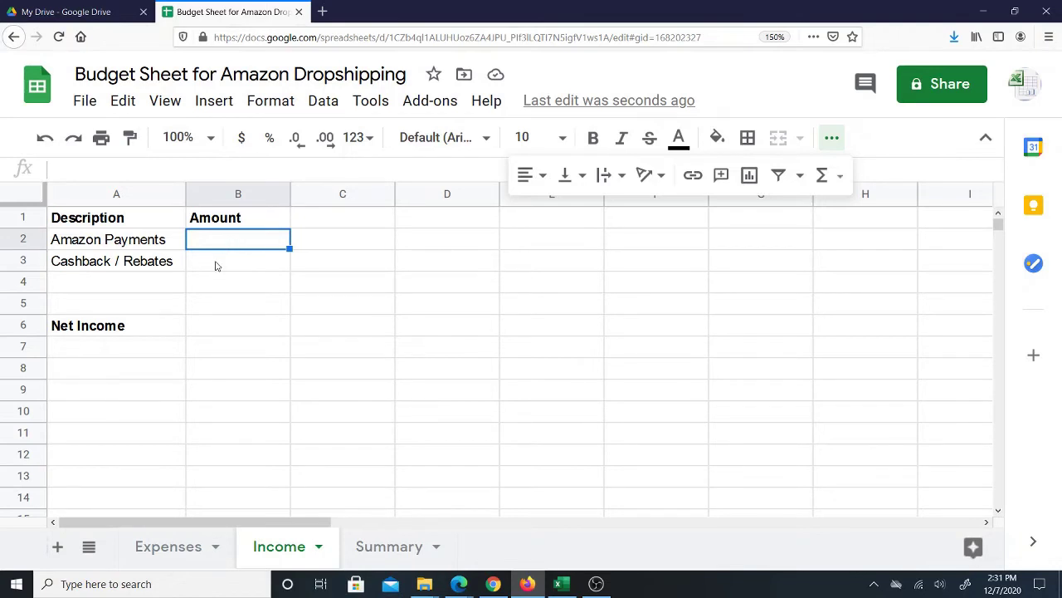
pyautogui.write('1000')
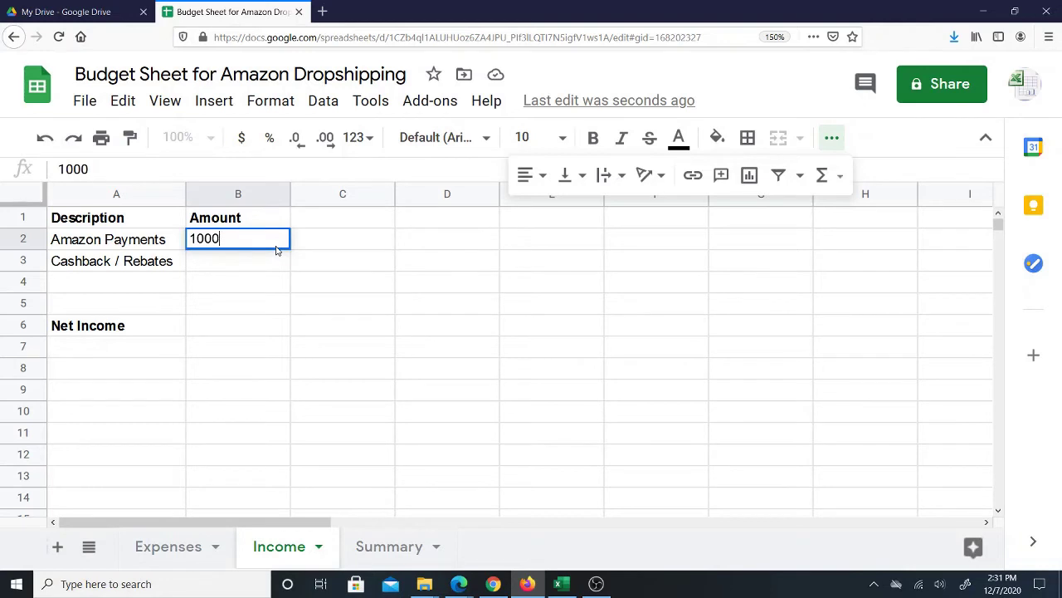
pyautogui.press('Return')
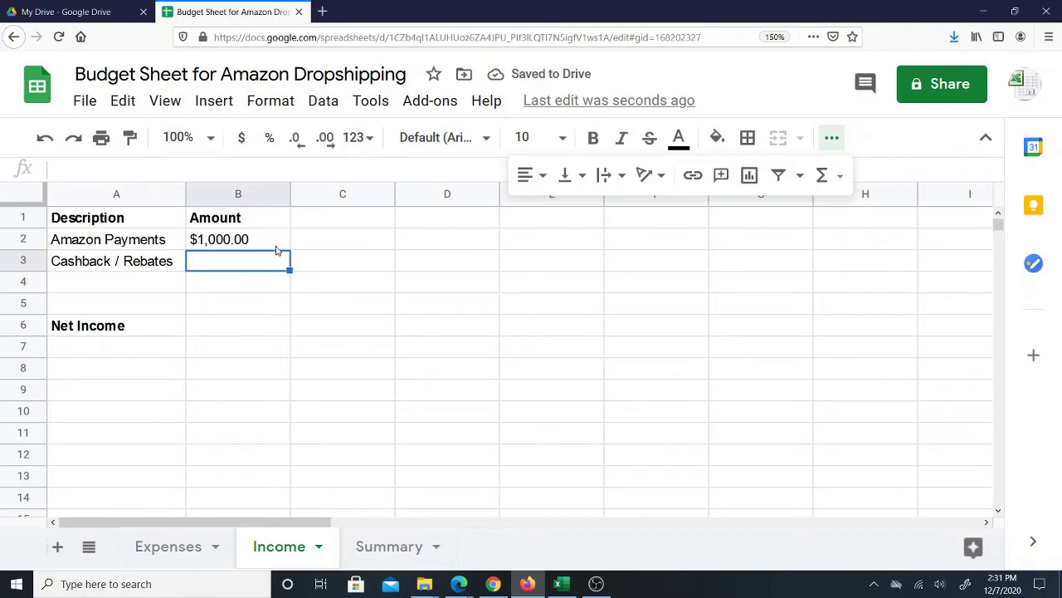
pyautogui.click(166, 239)
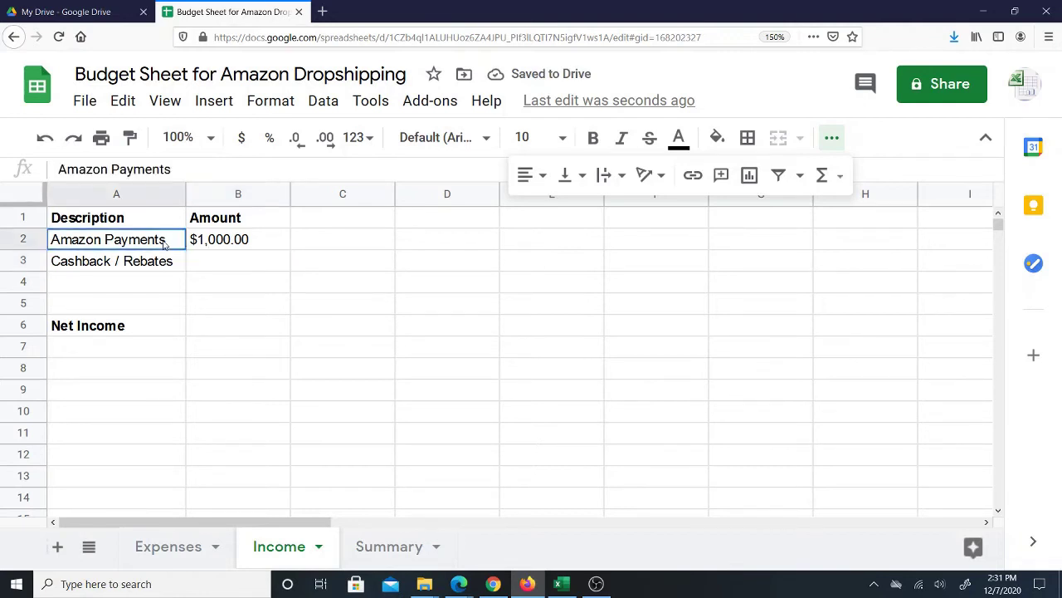
pyautogui.click(209, 245)
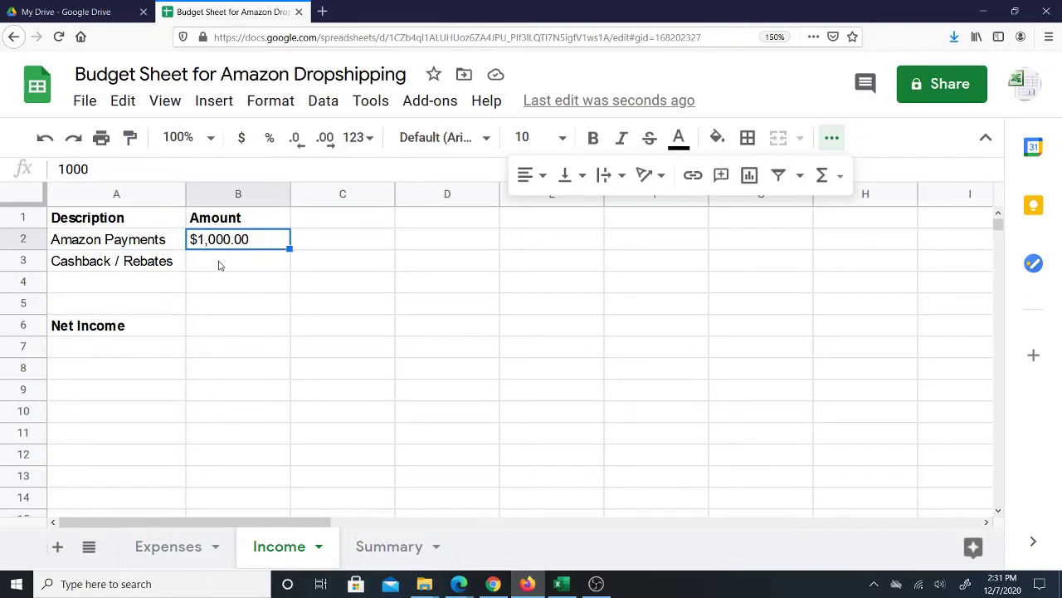
pyautogui.click(222, 265)
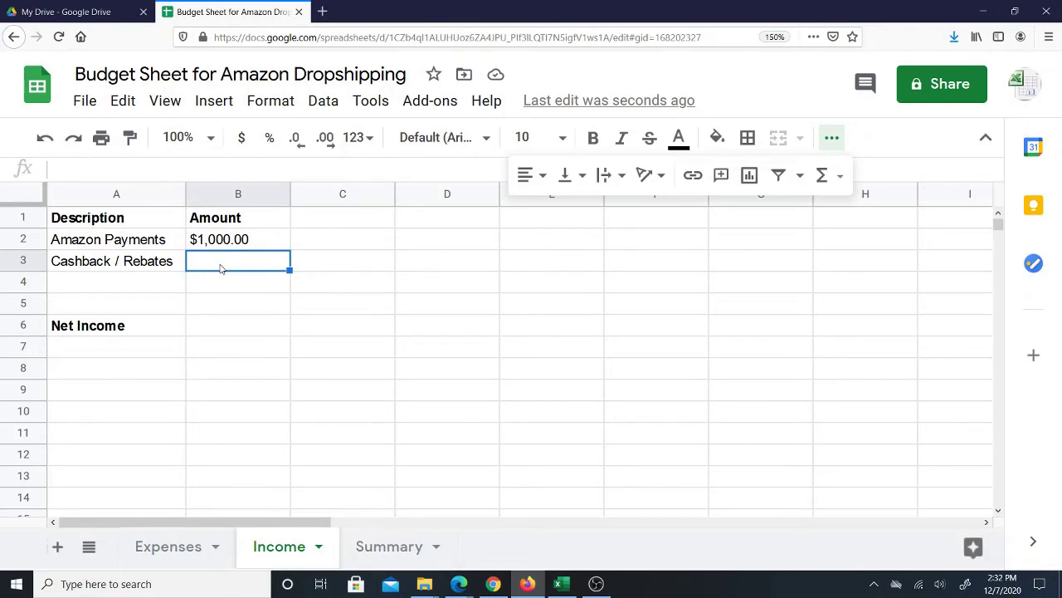
pyautogui.write('50')
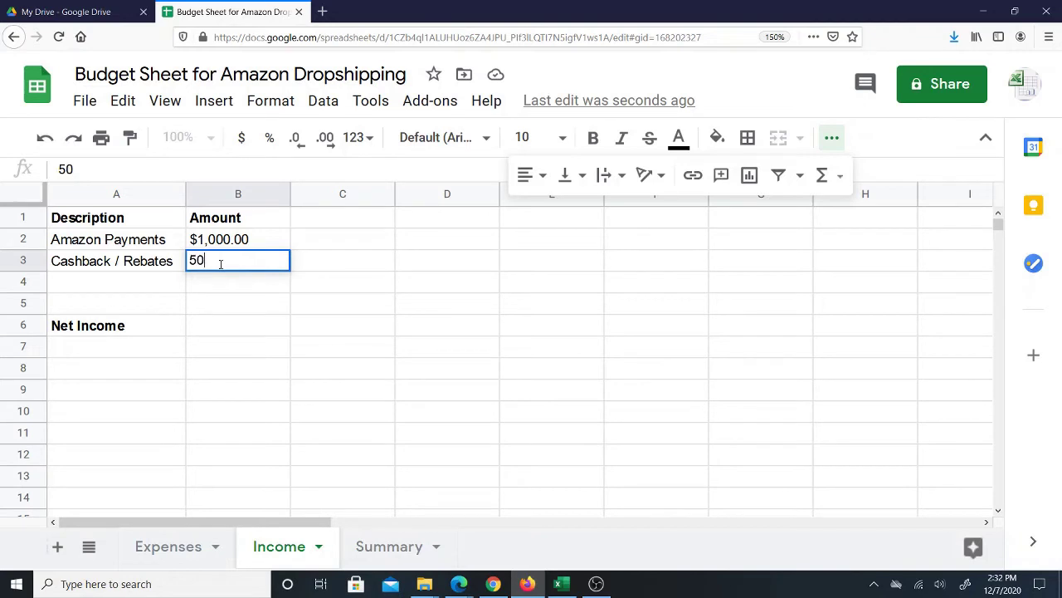
pyautogui.press('Return')
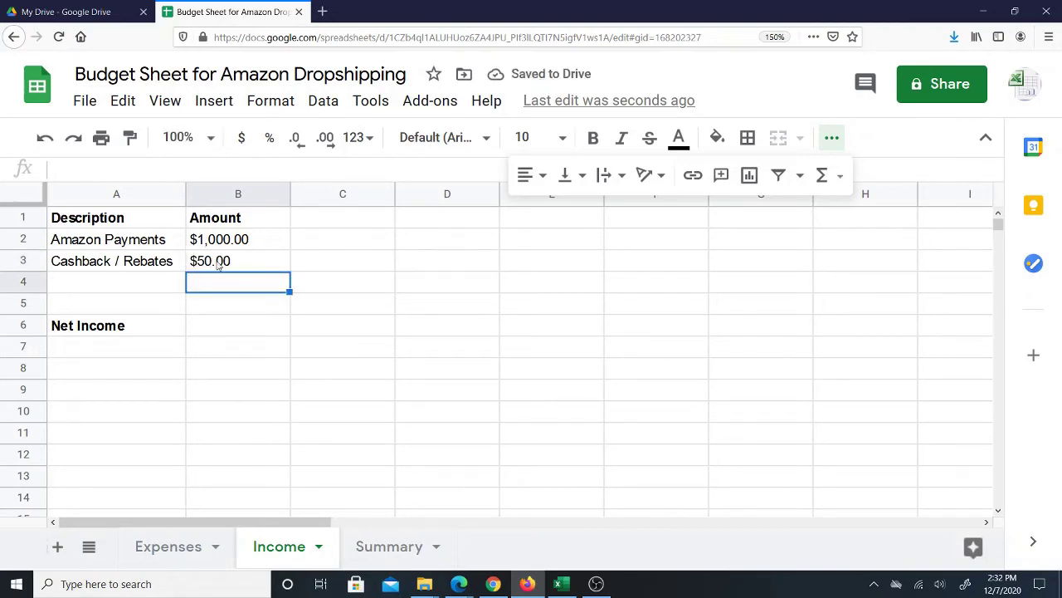
pyautogui.click(220, 266)
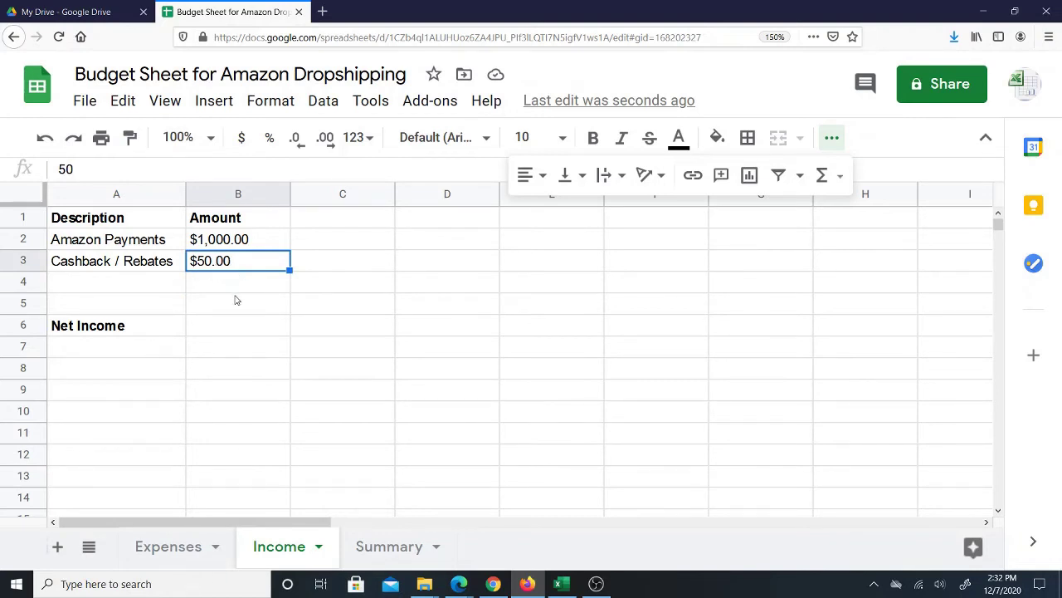
# Sum B2:B5 into Net Income in B6, giving $1,050.00.
pyautogui.moveTo(241, 249); pyautogui.dragTo(237, 307)
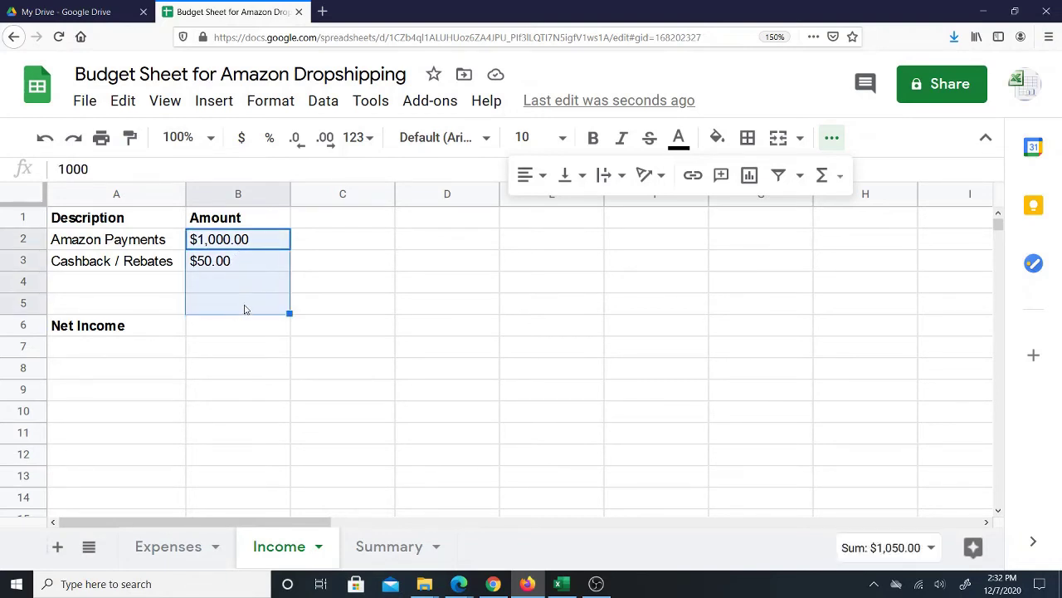
pyautogui.click(822, 174)
pyautogui.click(836, 211)
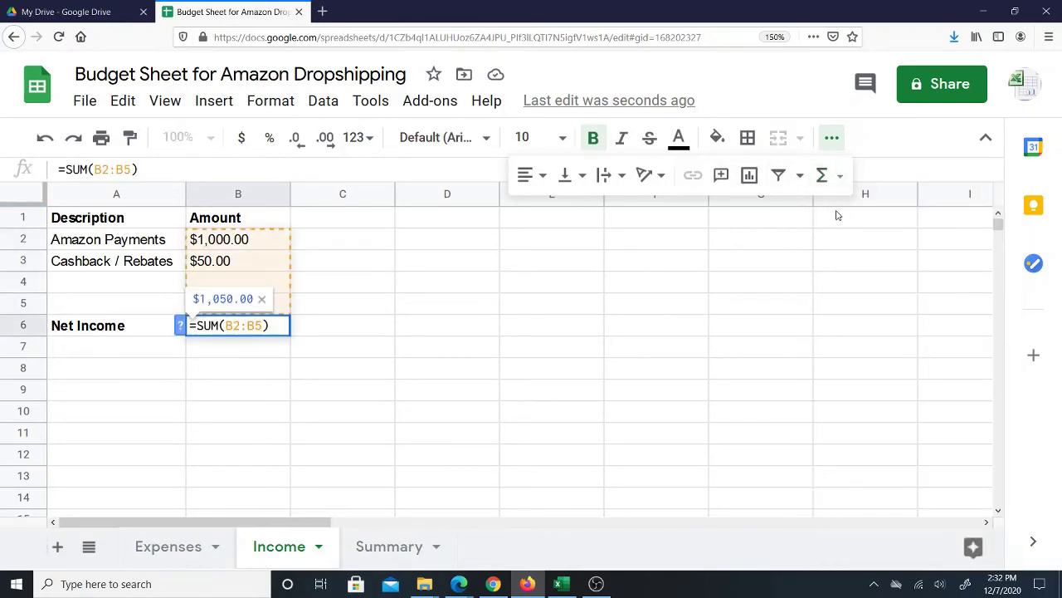
pyautogui.press('Return')
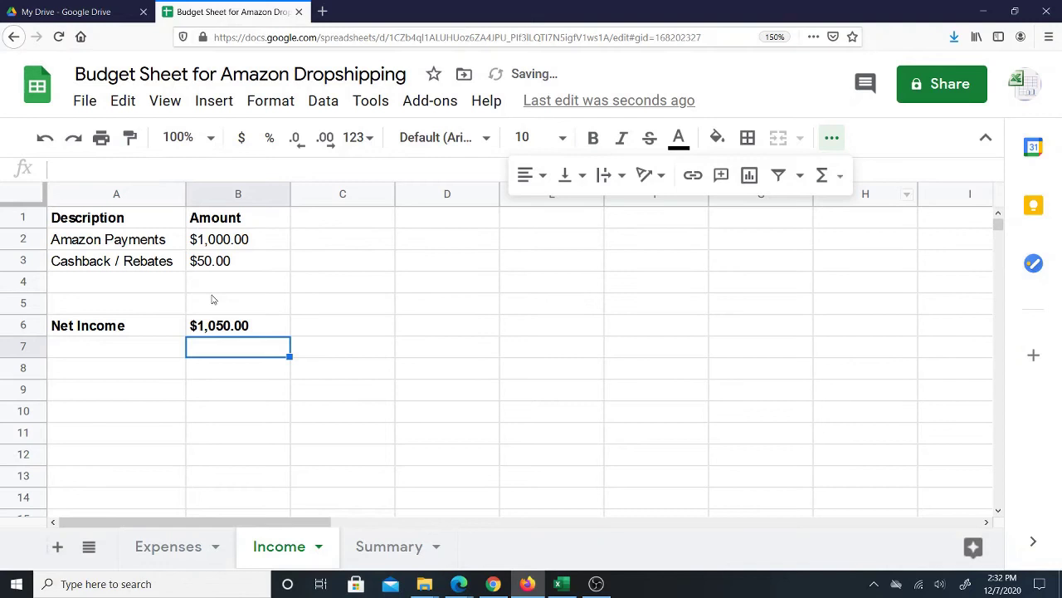
pyautogui.click(238, 327)
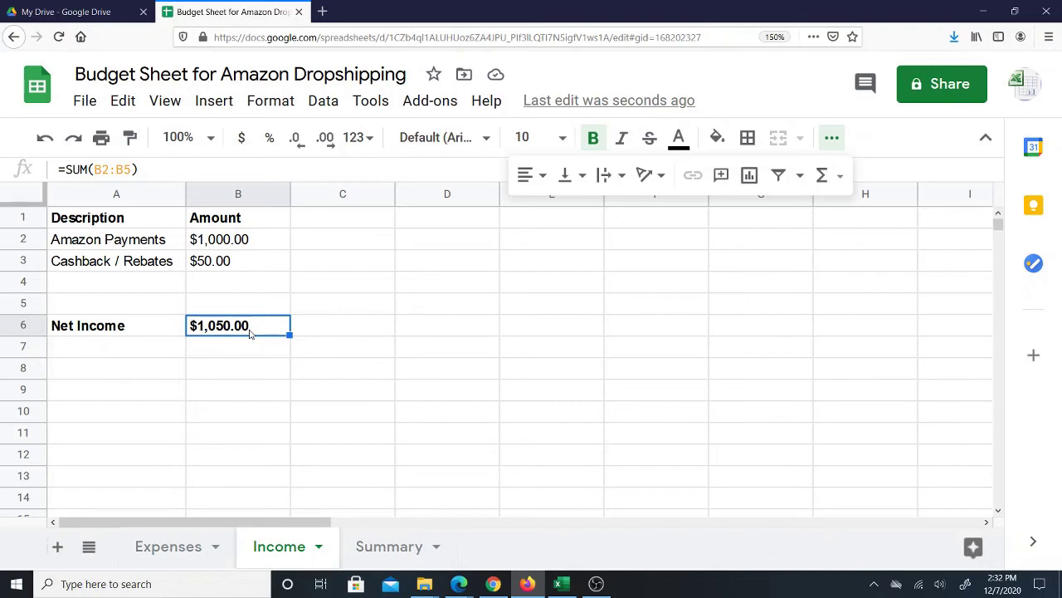
# Clear Summary B1:B2, then link B1 to Income!B6 ($1,050.00) in bold.
pyautogui.click(369, 551)
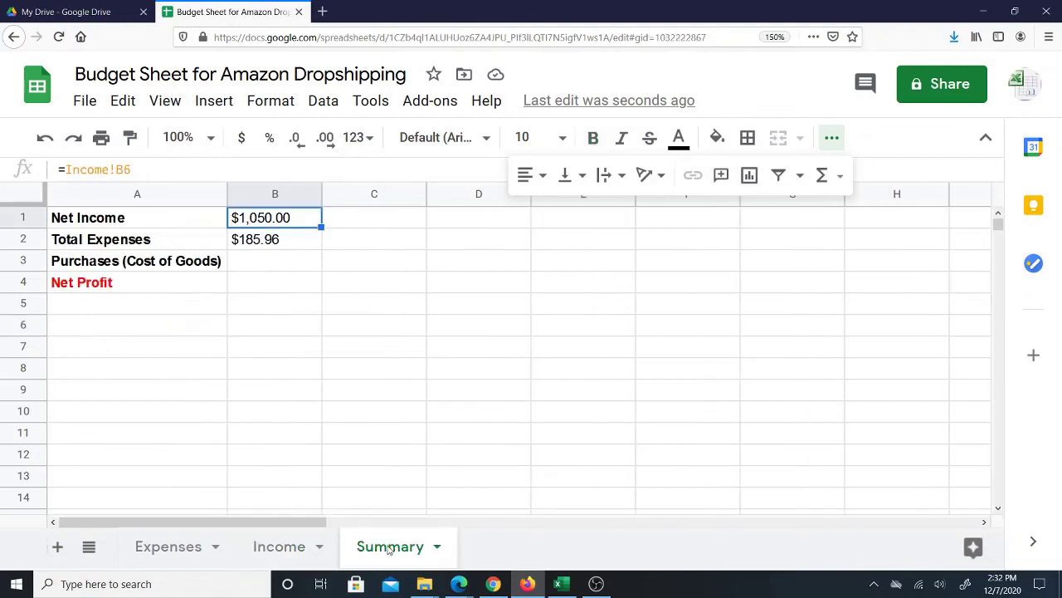
pyautogui.moveTo(285, 219); pyautogui.dragTo(282, 246)
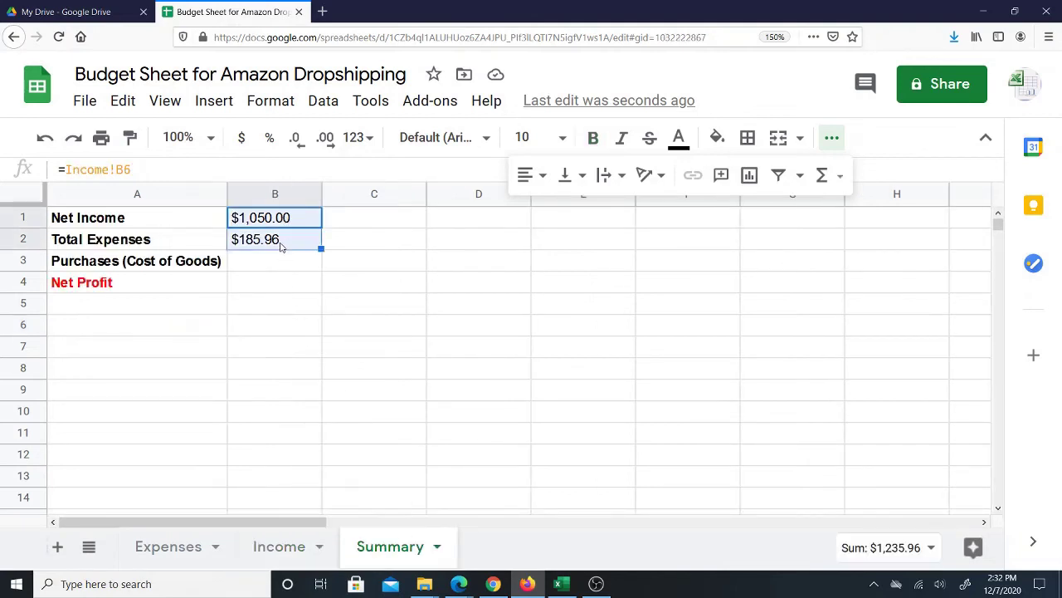
pyautogui.press('Delete')
pyautogui.click(278, 220)
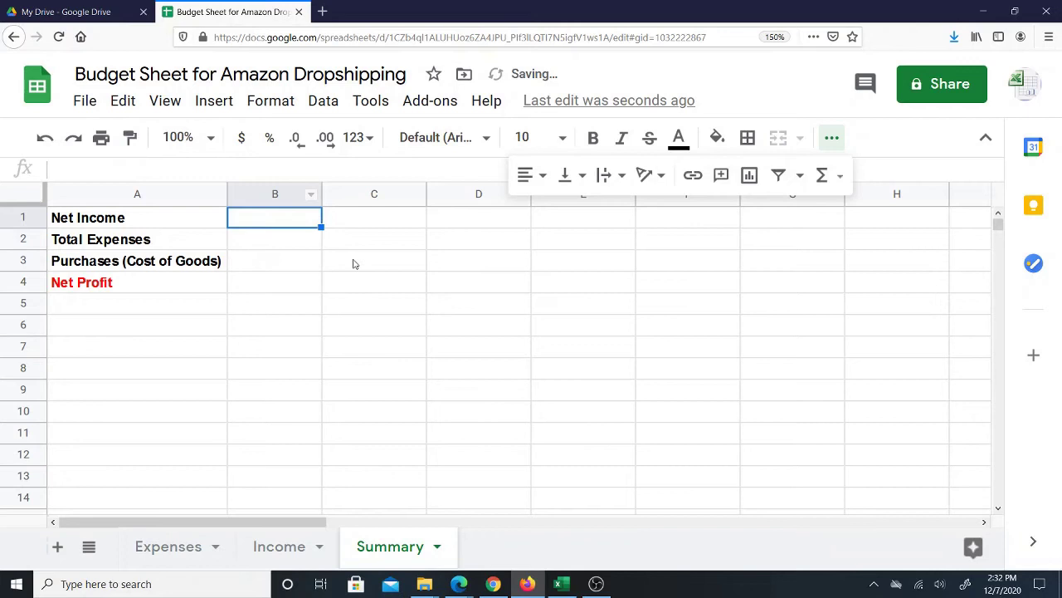
pyautogui.click(270, 546)
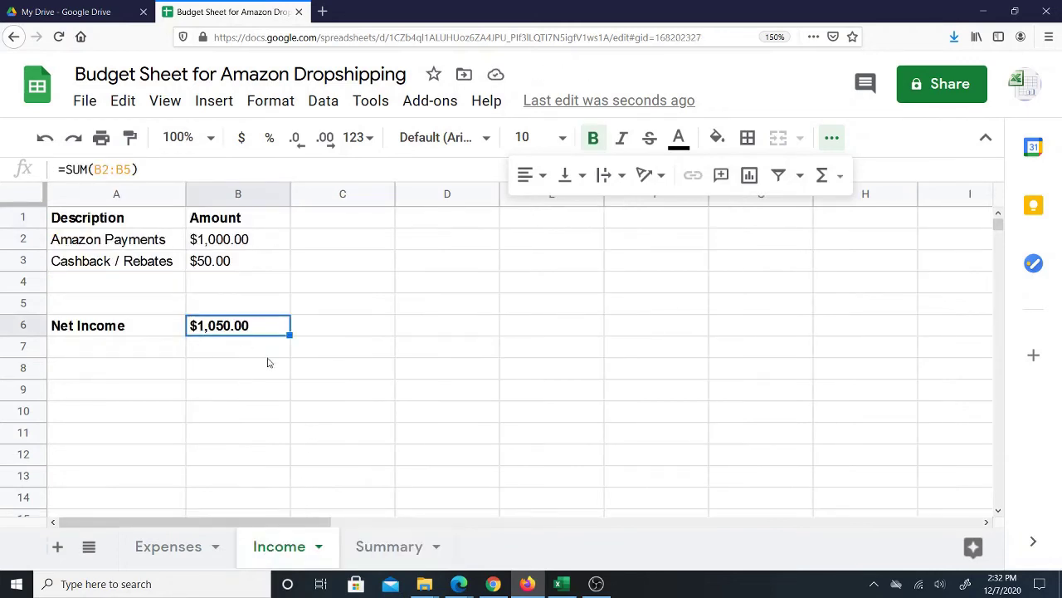
pyautogui.click(374, 548)
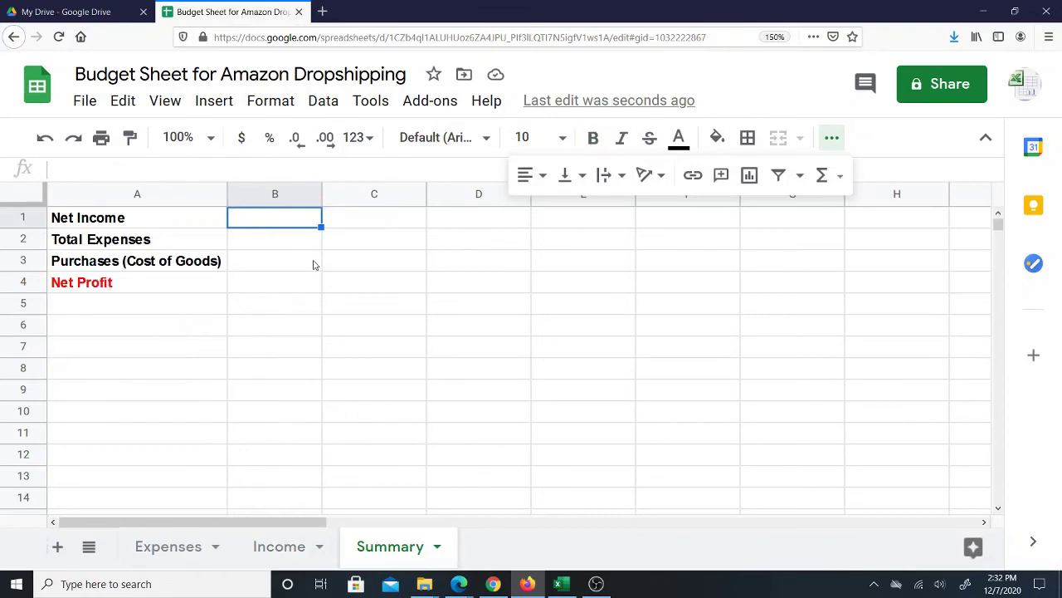
pyautogui.write('=')
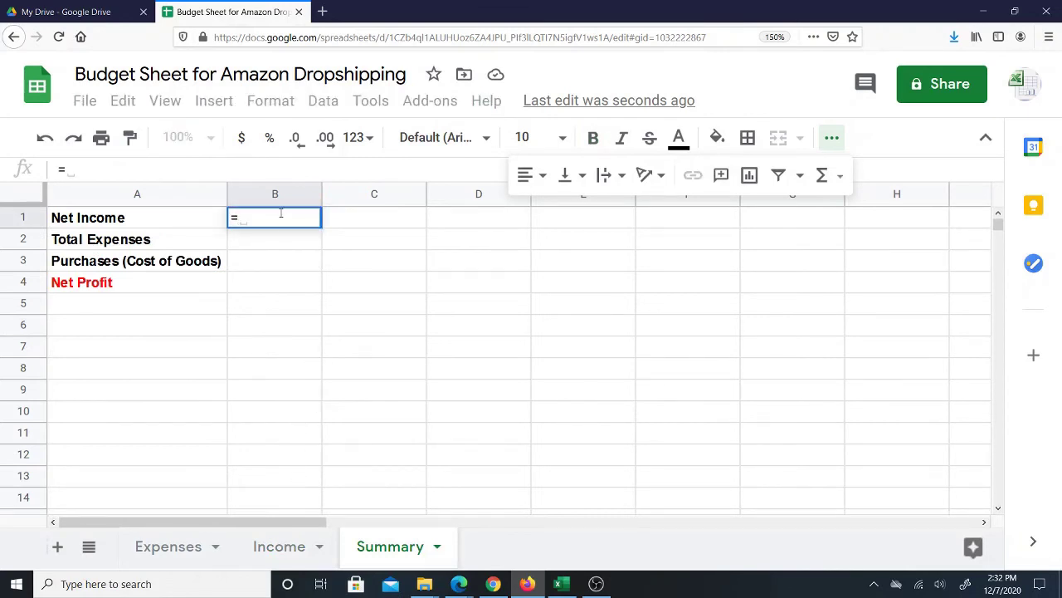
pyautogui.click(277, 546)
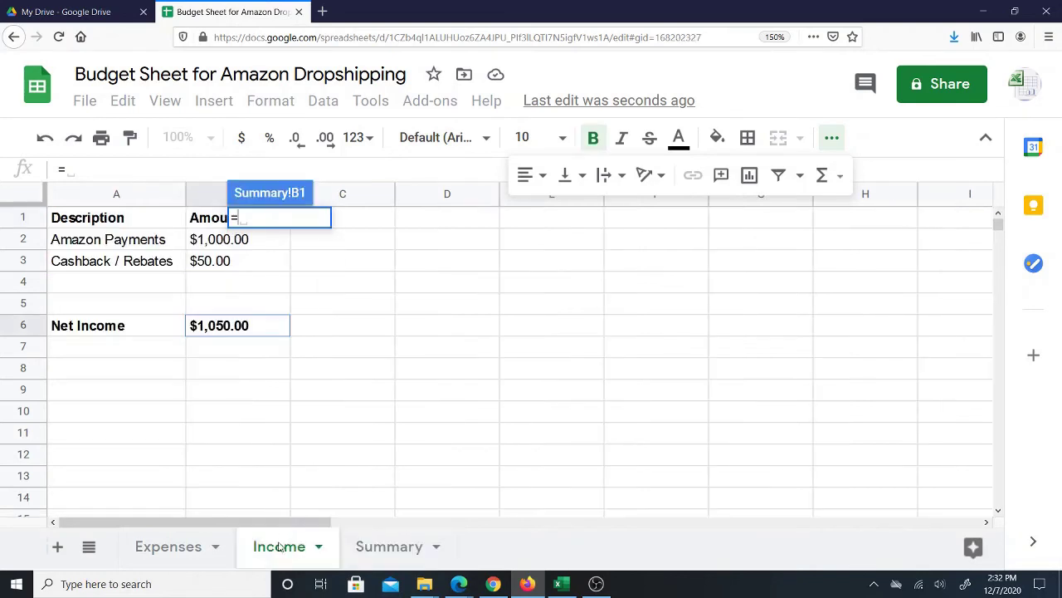
pyautogui.click(232, 325)
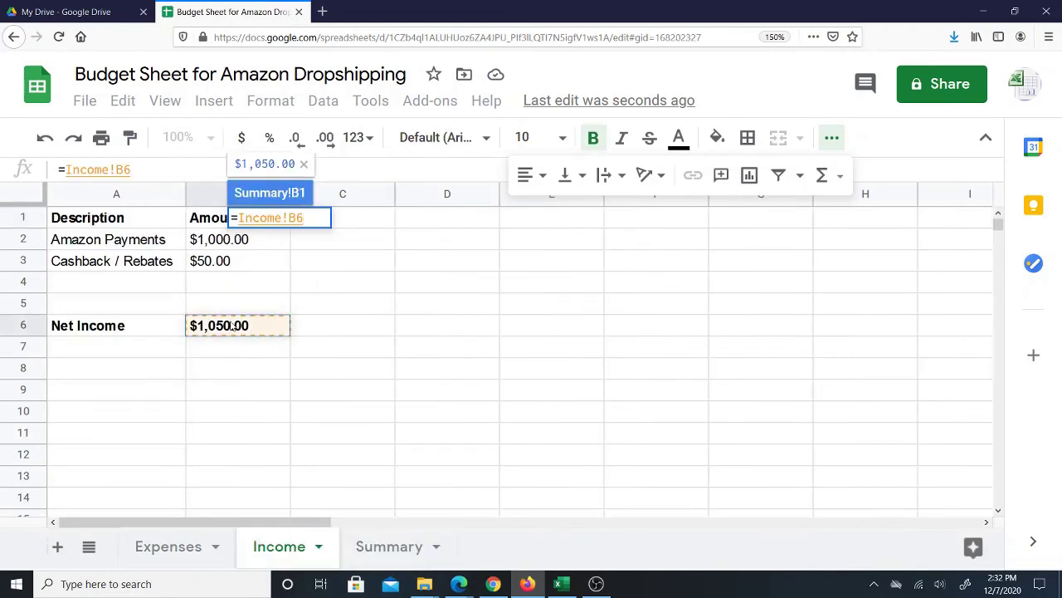
pyautogui.press('Return')
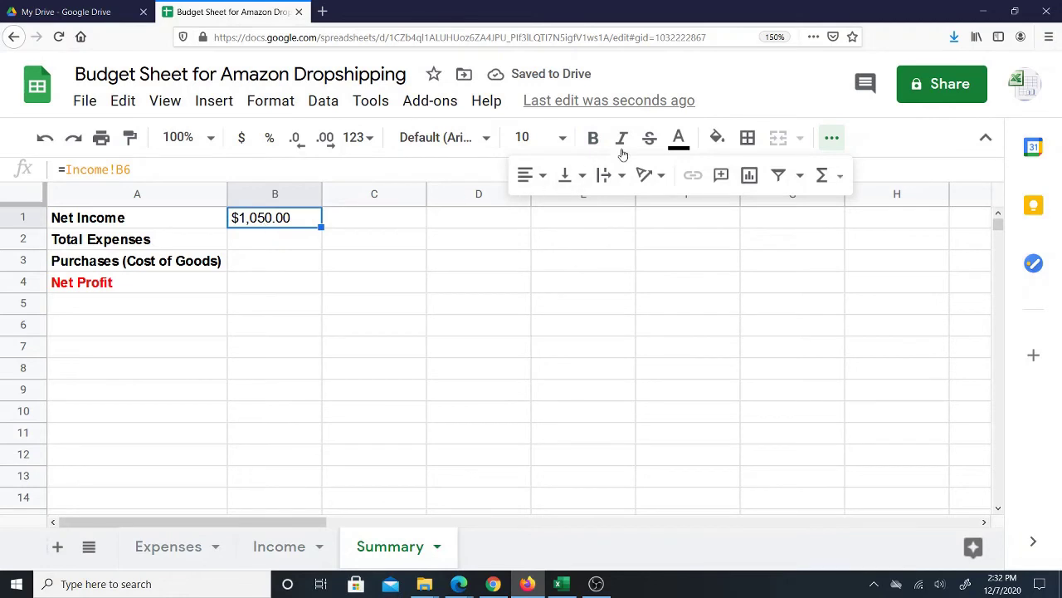
pyautogui.click(593, 137)
# Link Summary B2 to Expenses!B10 ($185.96) and make it bold.
pyautogui.click(280, 242)
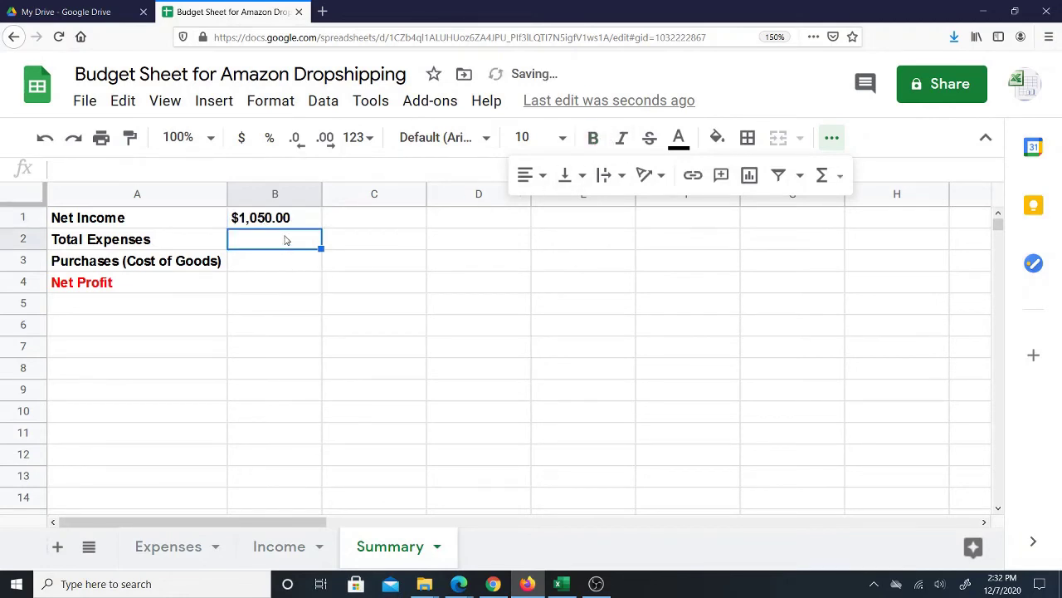
pyautogui.write('=')
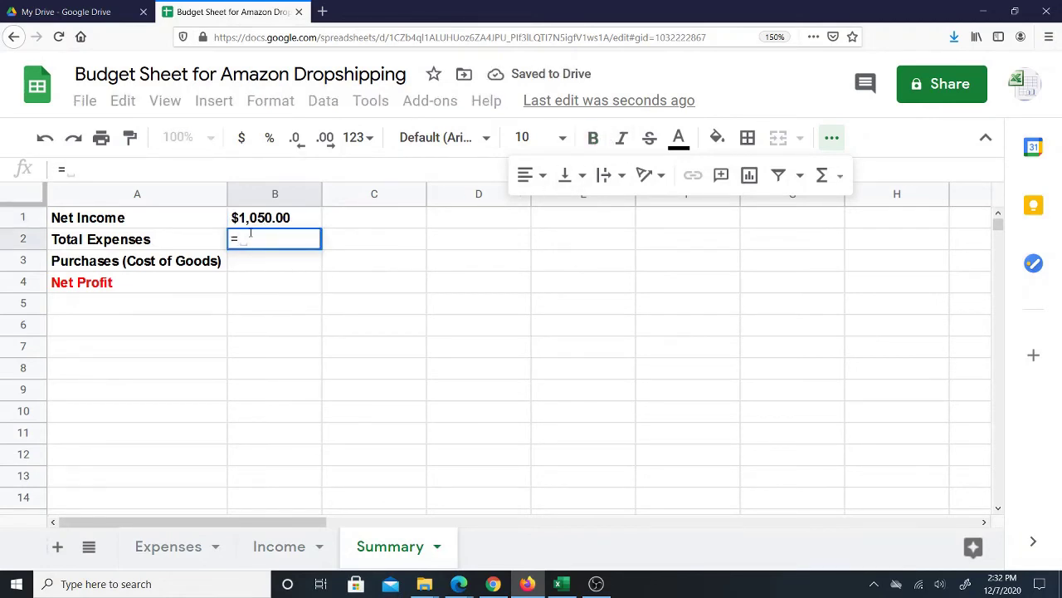
pyautogui.click(166, 546)
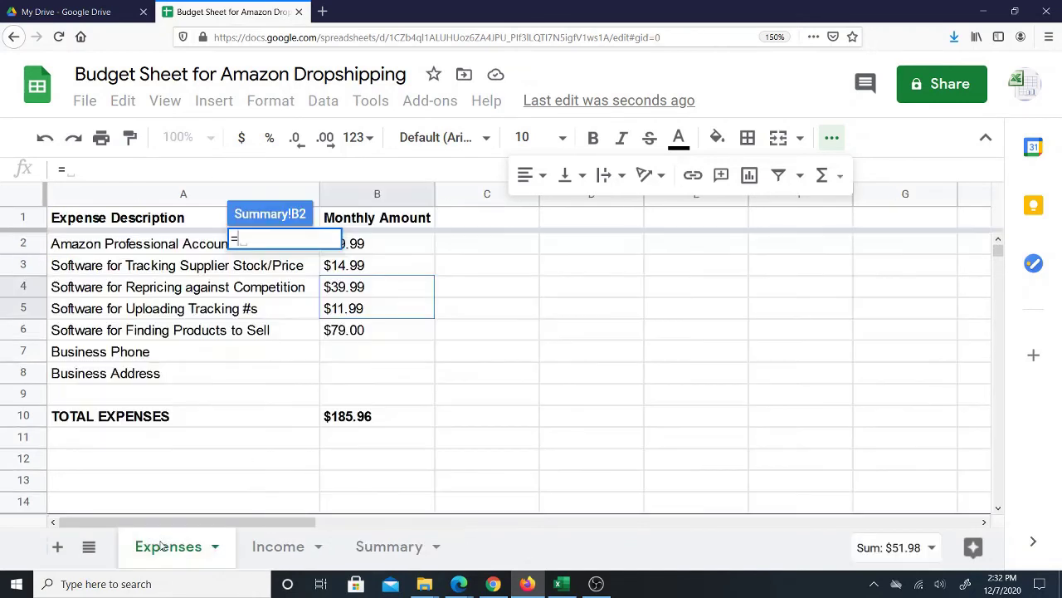
pyautogui.click(355, 420)
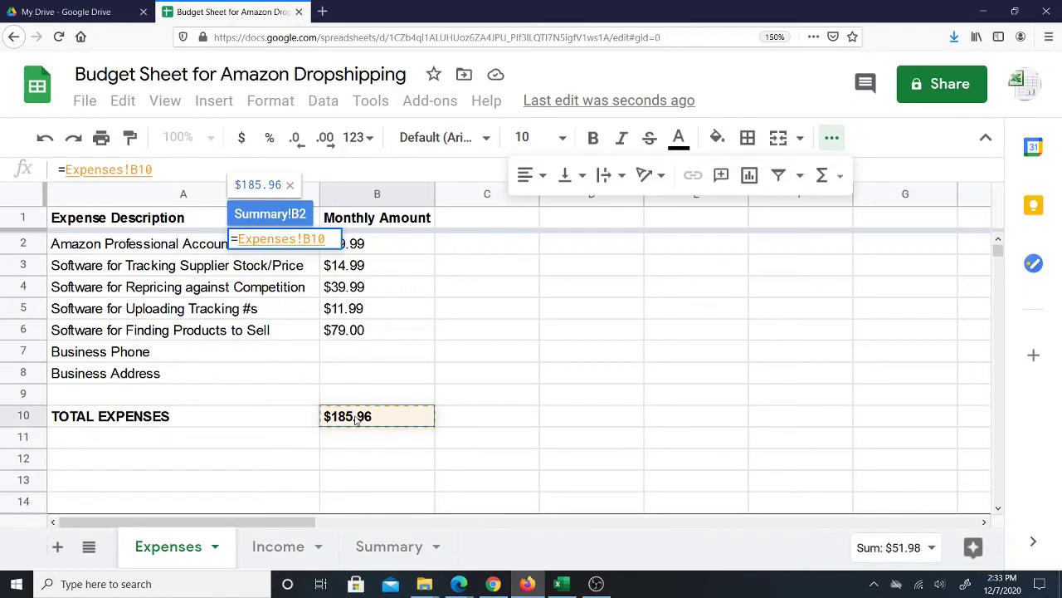
pyautogui.press('Return')
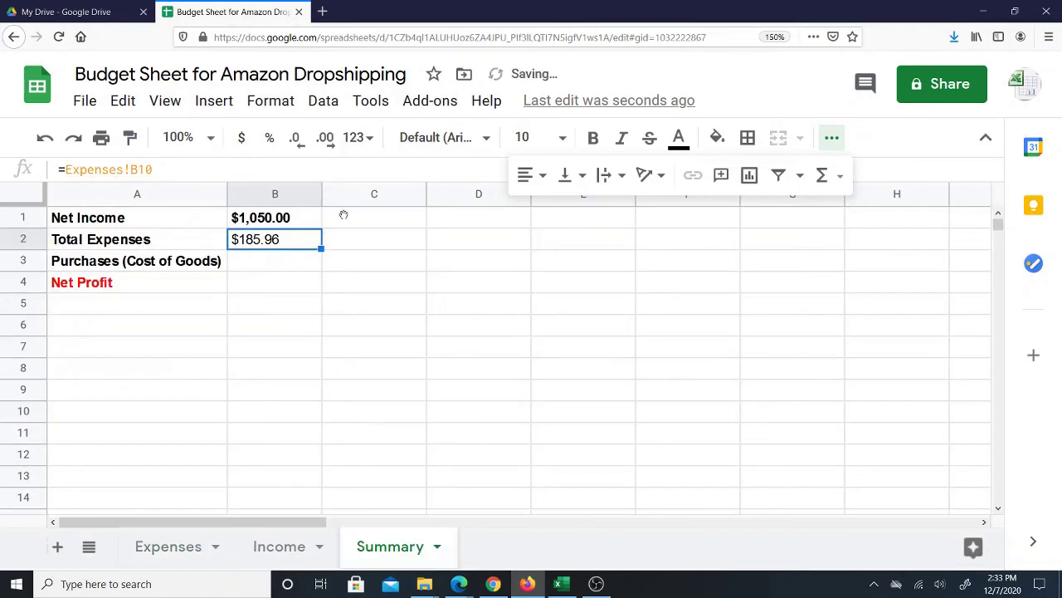
pyautogui.click(592, 139)
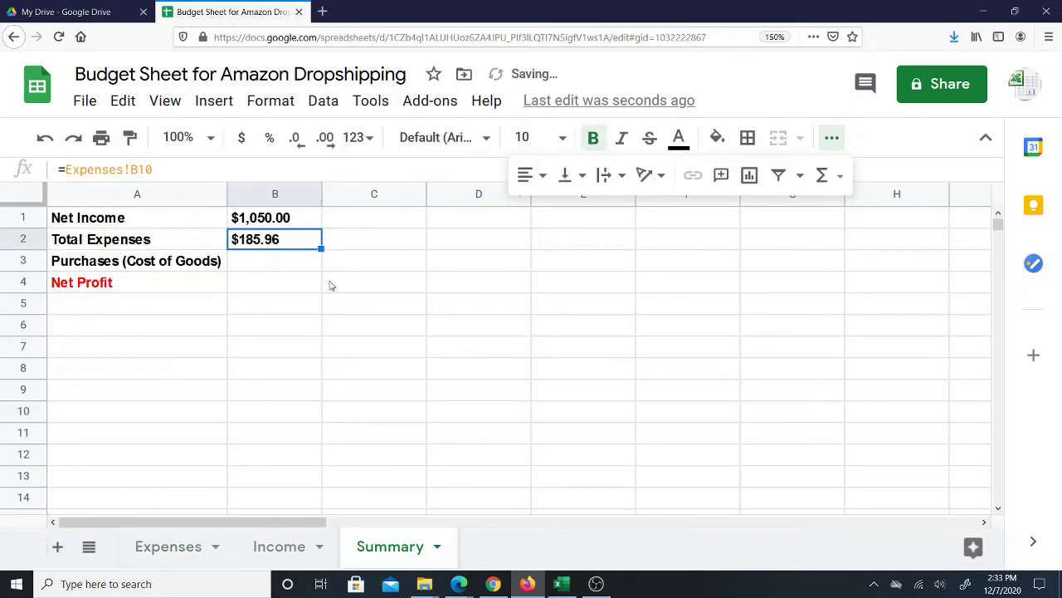
# Enter 500 in Summary B3 for Purchases (Cost of Goods).
pyautogui.click(279, 262)
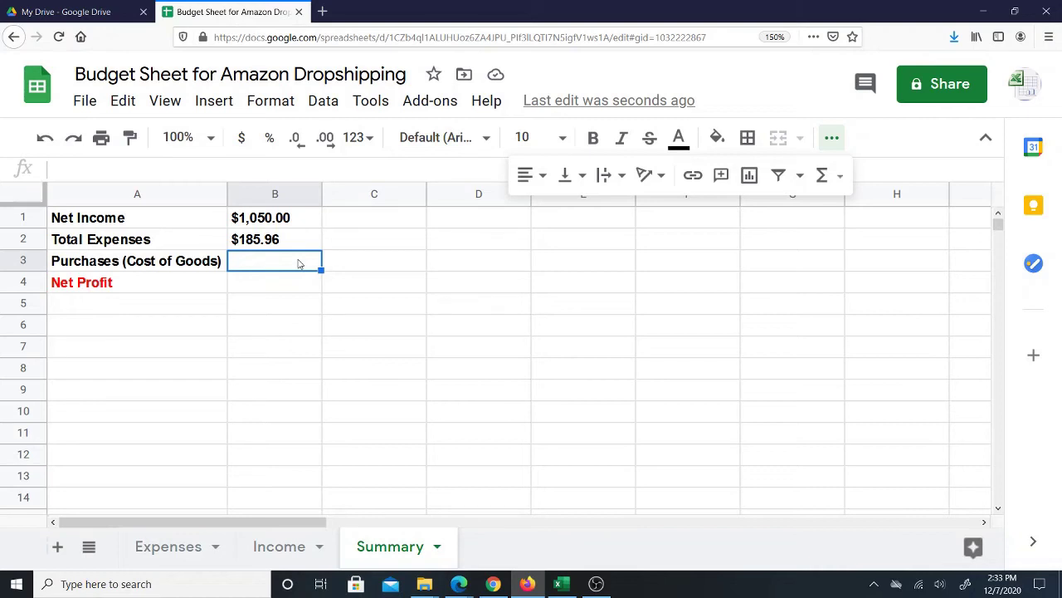
pyautogui.write('500')
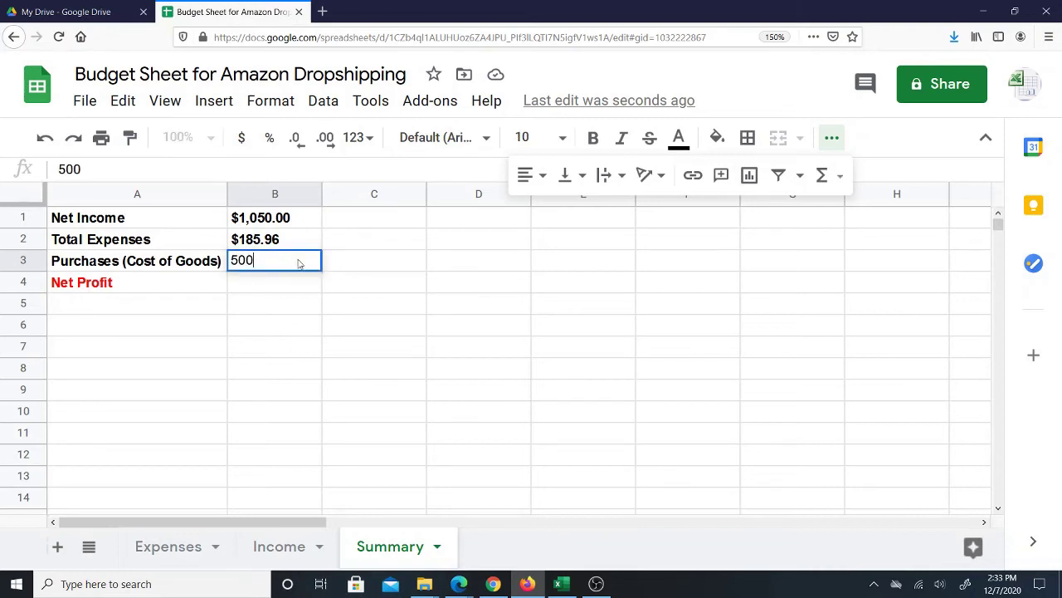
pyautogui.press('Return')
pyautogui.click(299, 263)
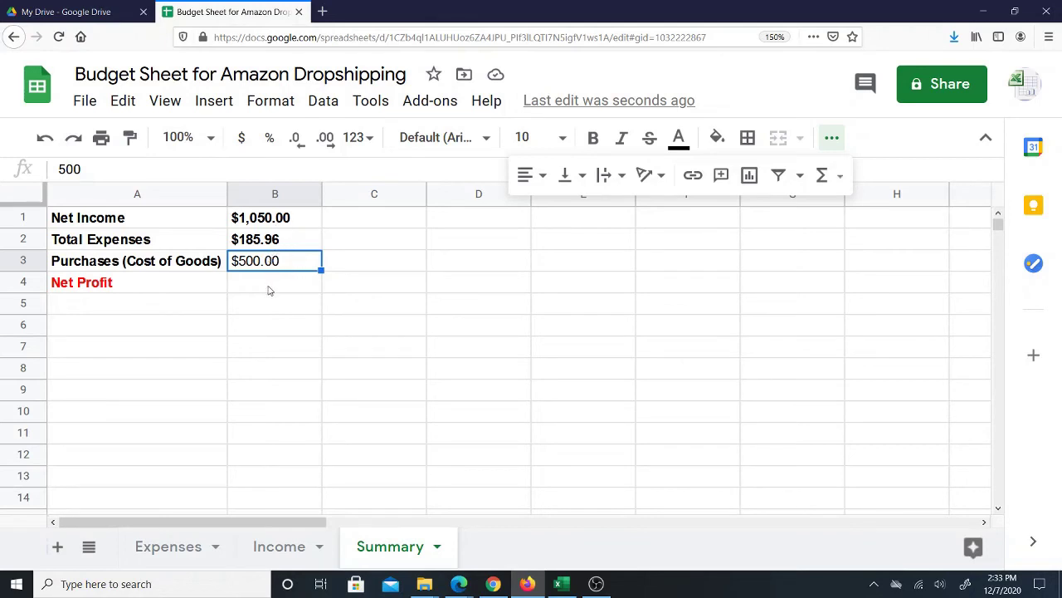
pyautogui.click(276, 286)
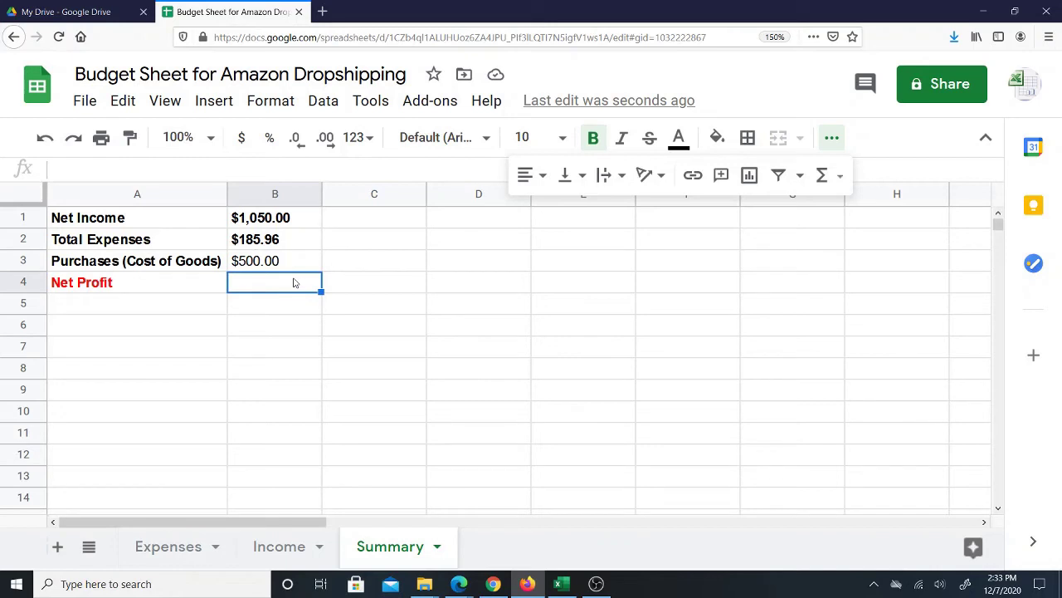
# Enter =B1-B2-B3 in B4 so Net Profit shows $364.04.
pyautogui.write('=')
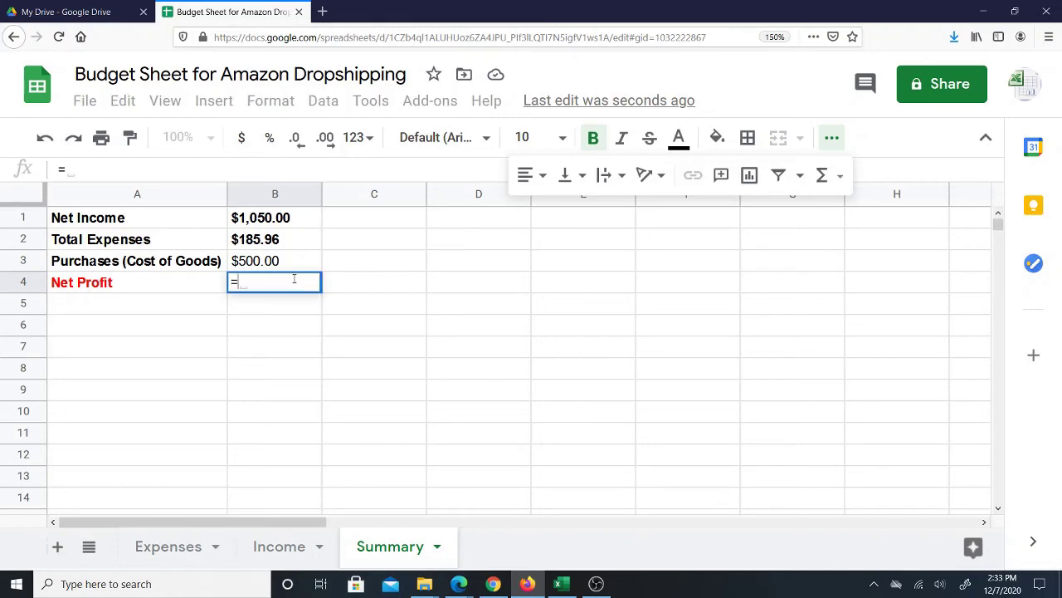
pyautogui.click(270, 223)
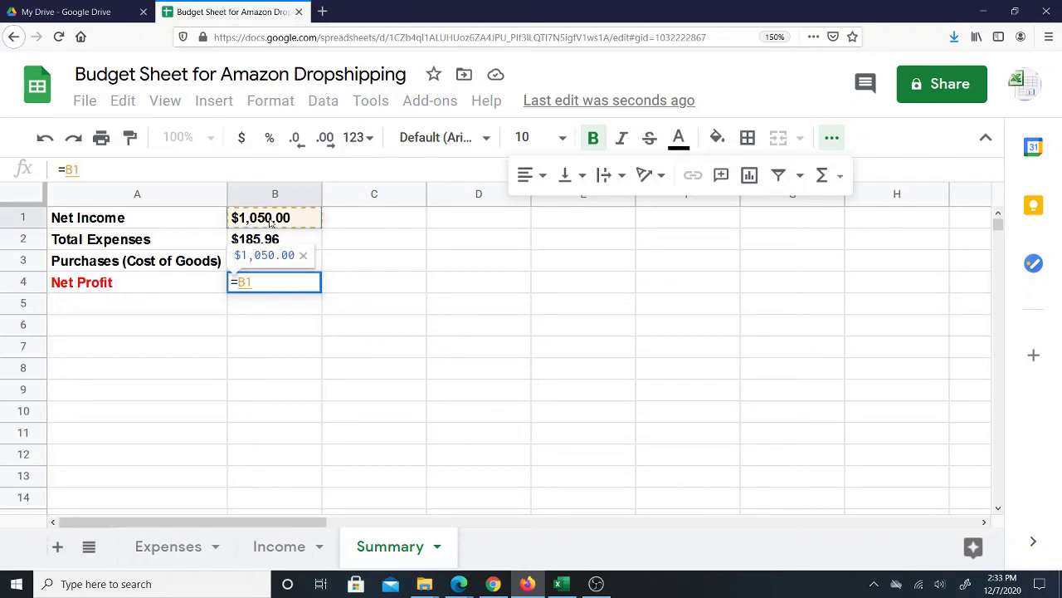
pyautogui.write('-')
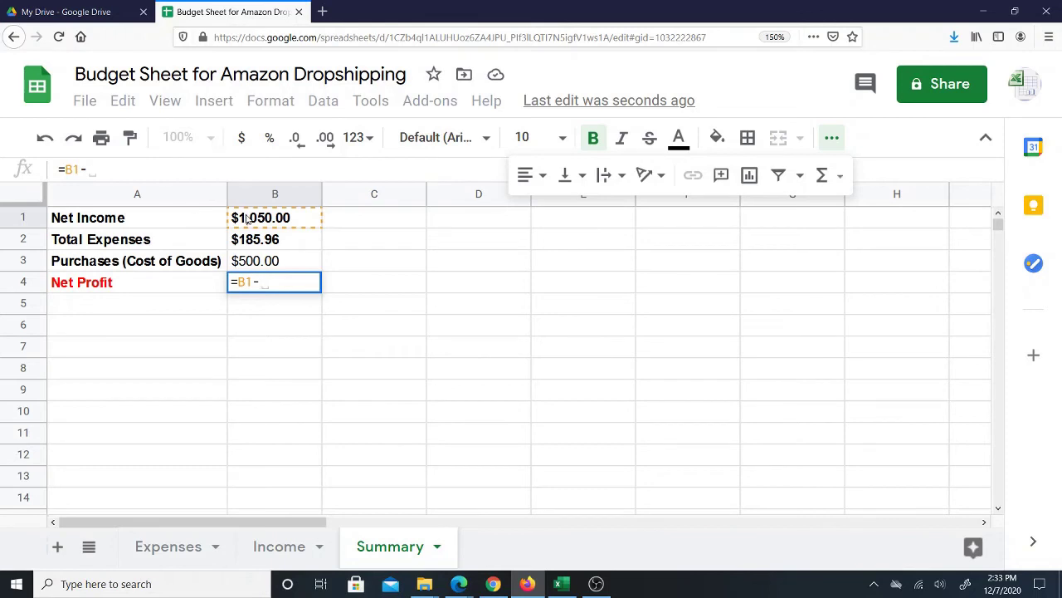
pyautogui.click(262, 243)
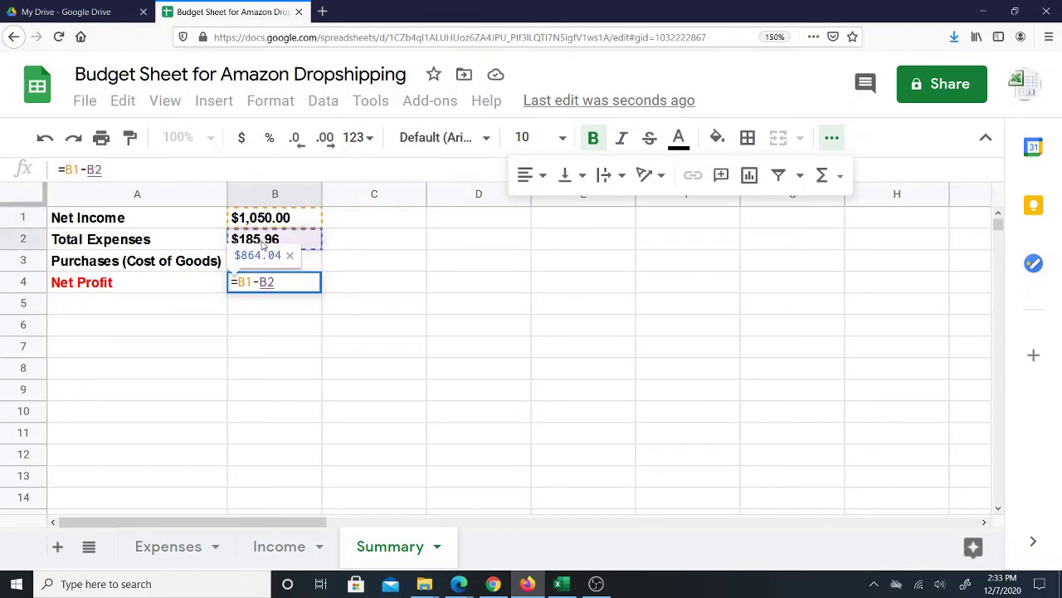
pyautogui.write('-')
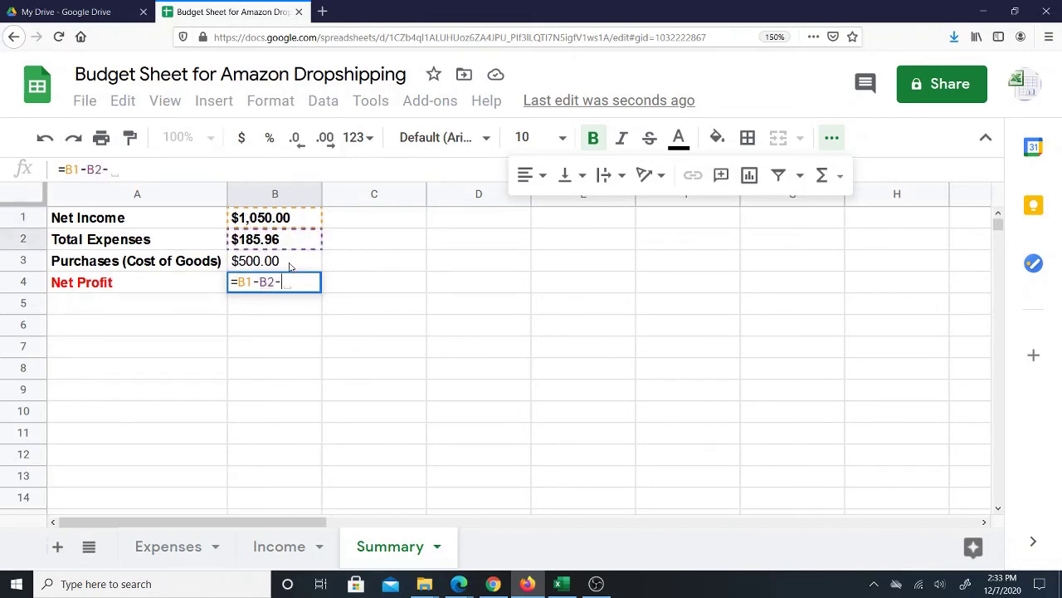
pyautogui.click(290, 259)
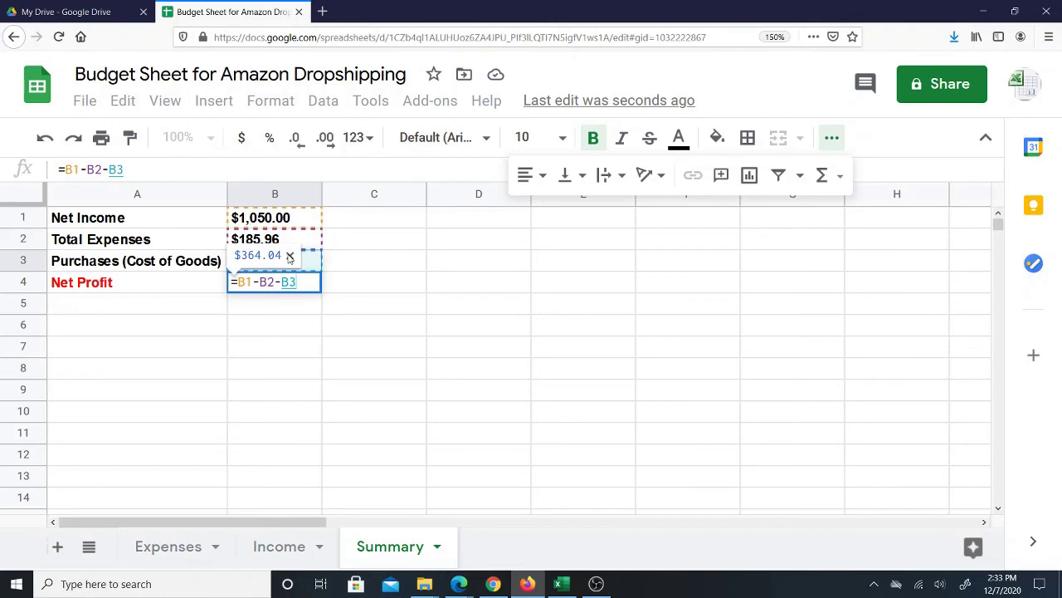
pyautogui.press('Return')
pyautogui.click(295, 287)
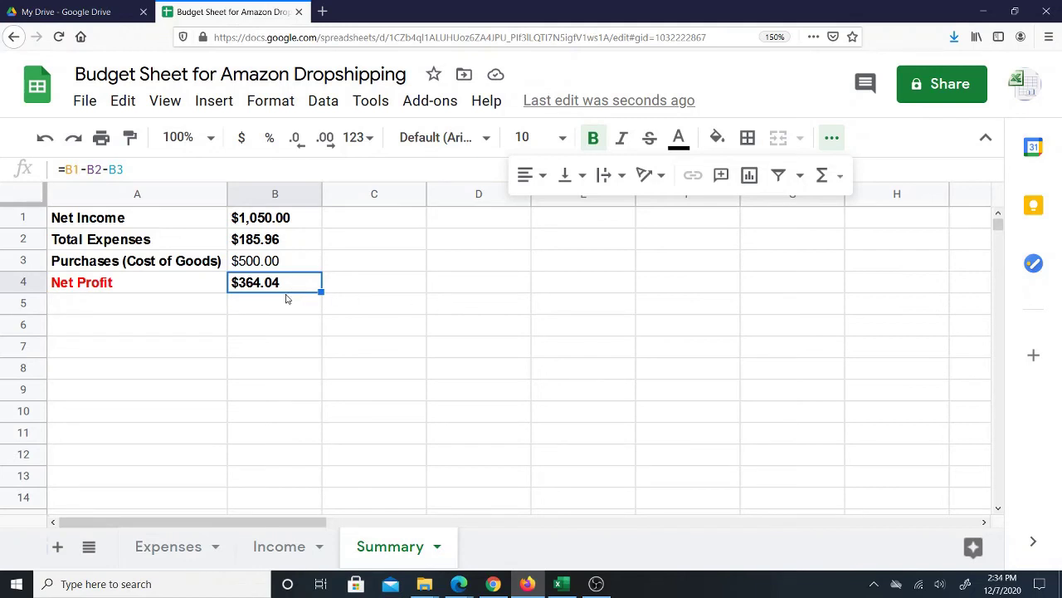
pyautogui.click(272, 241)
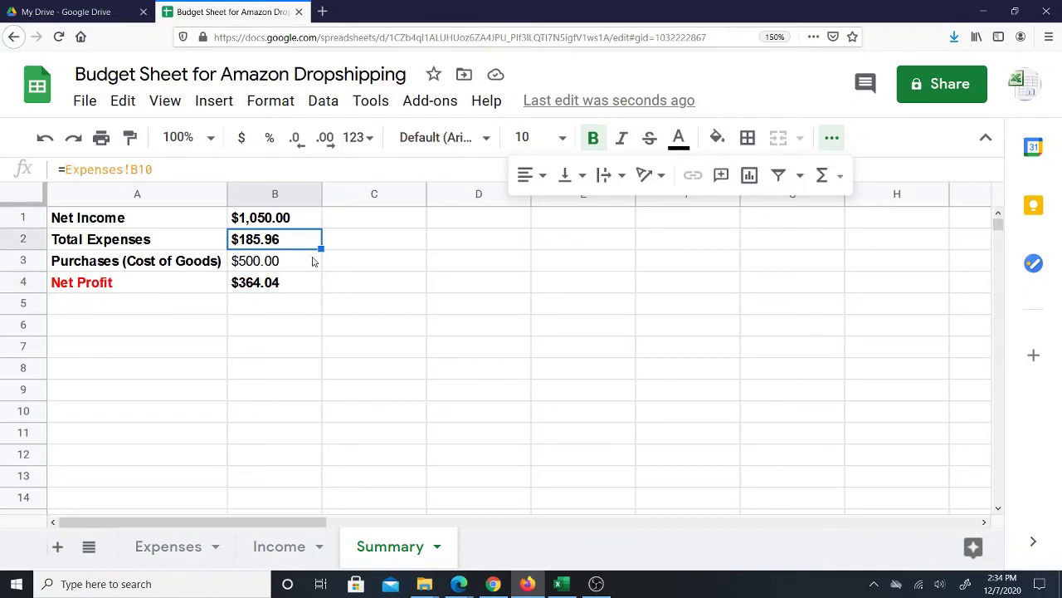
pyautogui.click(277, 286)
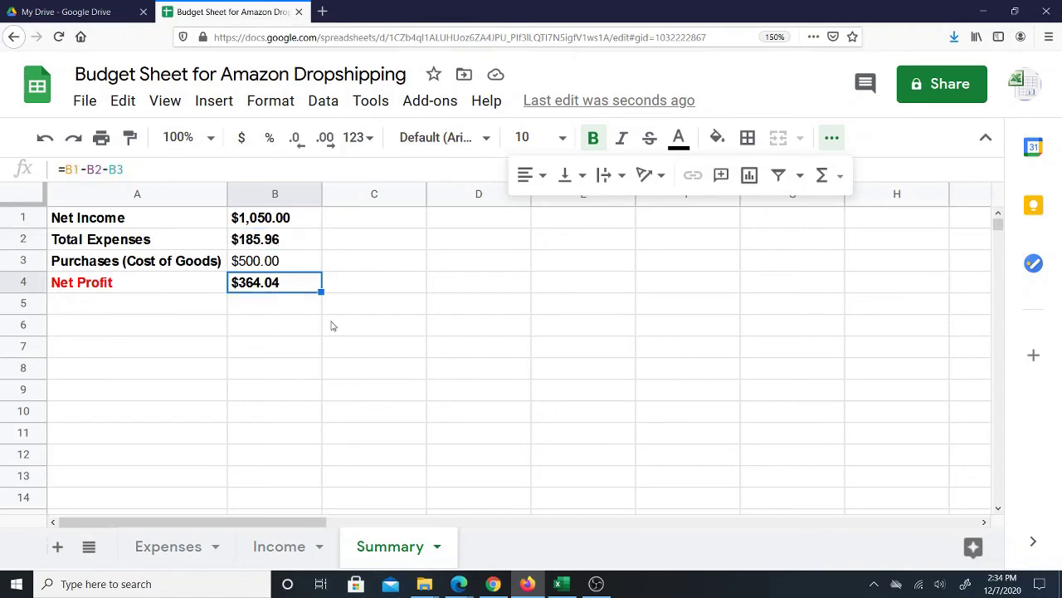
pyautogui.click(163, 555)
pyautogui.click(391, 265)
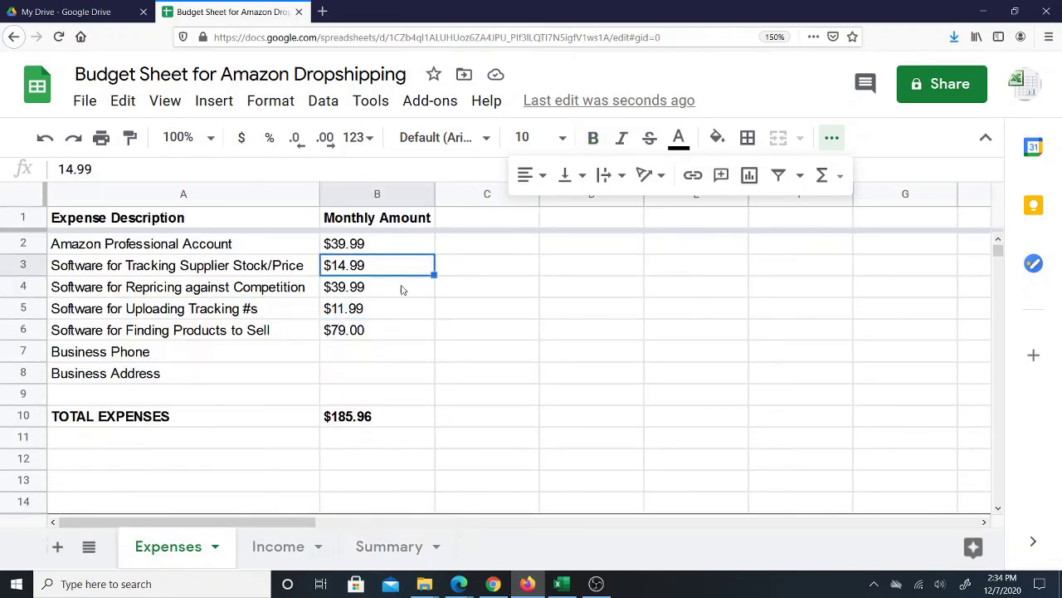
pyautogui.click(374, 337)
pyautogui.click(365, 352)
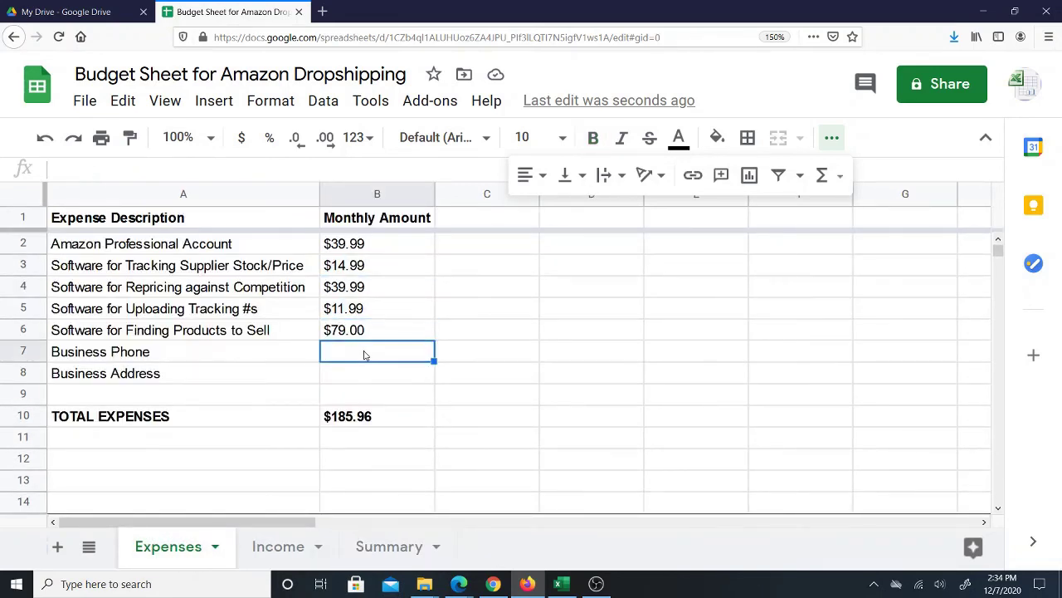
pyautogui.click(361, 371)
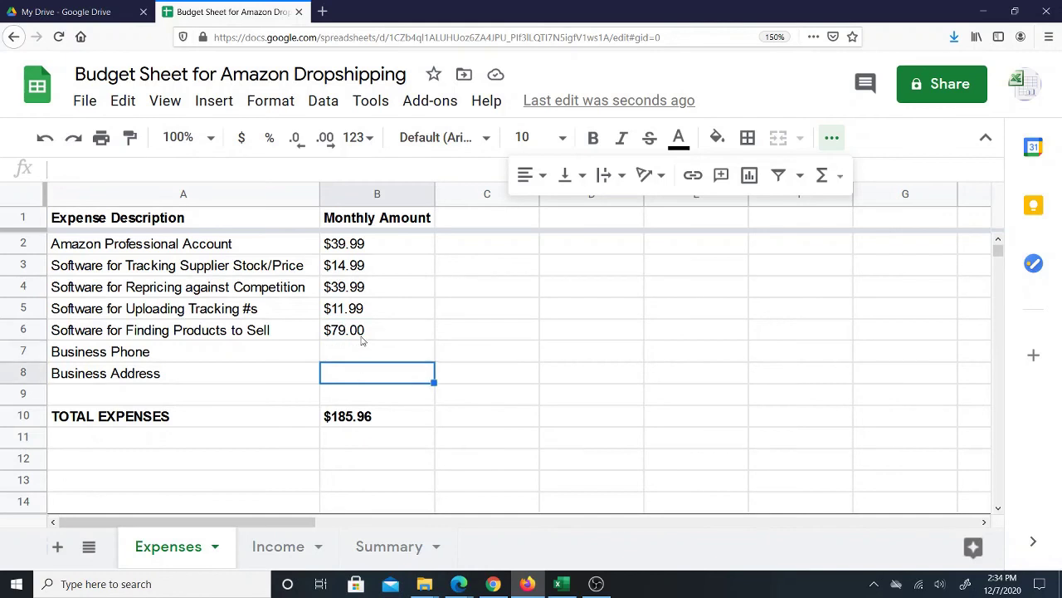
pyautogui.click(280, 544)
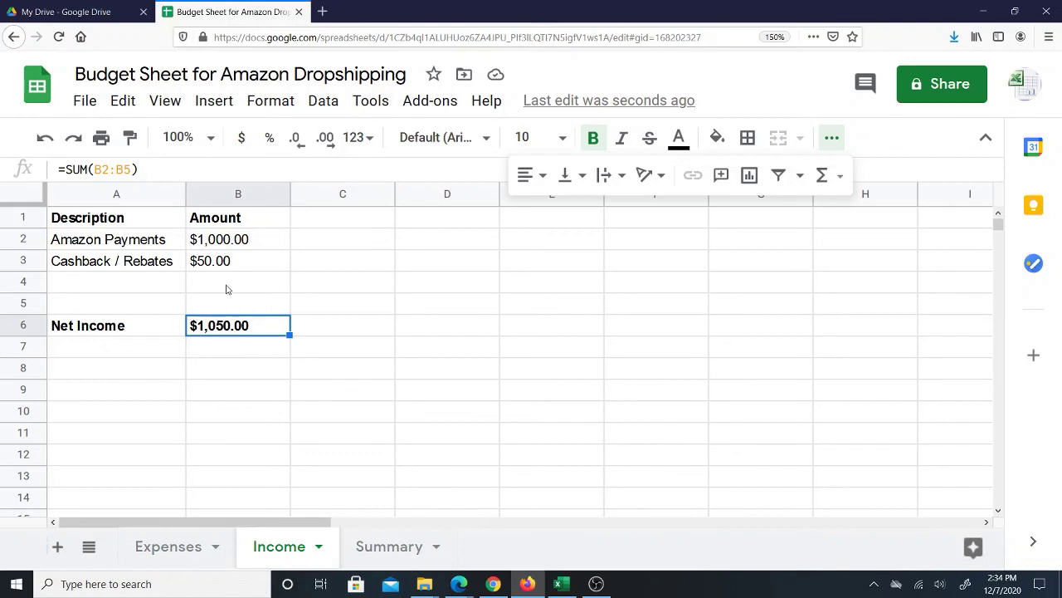
pyautogui.click(375, 546)
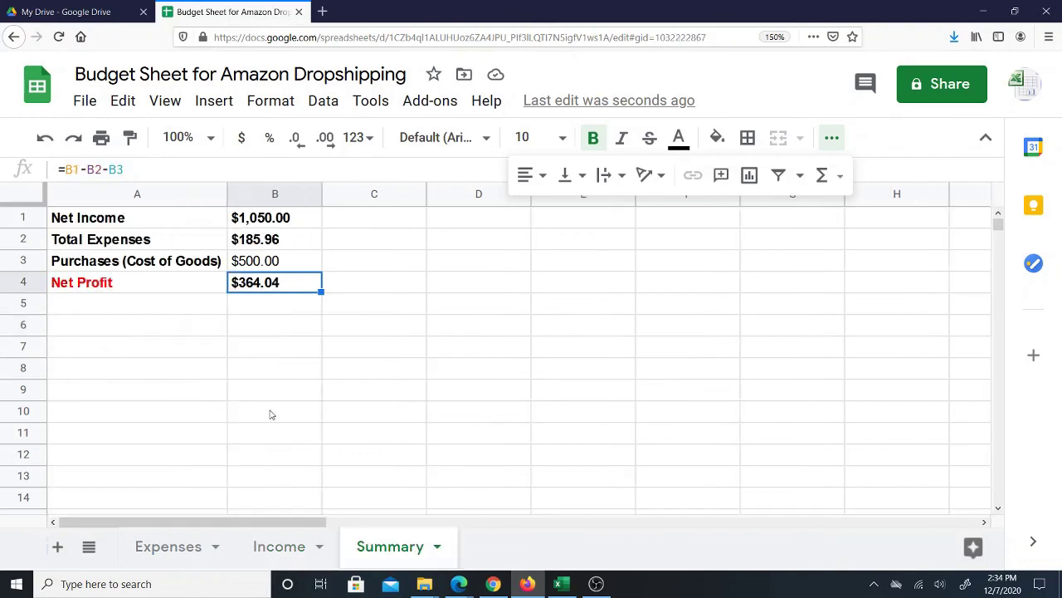
pyautogui.click(263, 267)
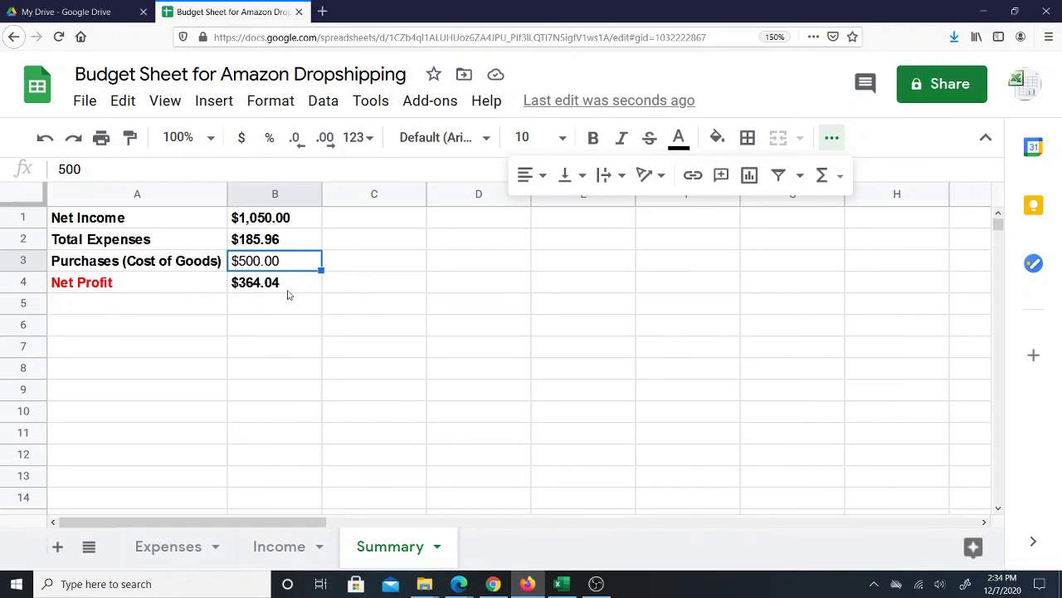
pyautogui.click(316, 297)
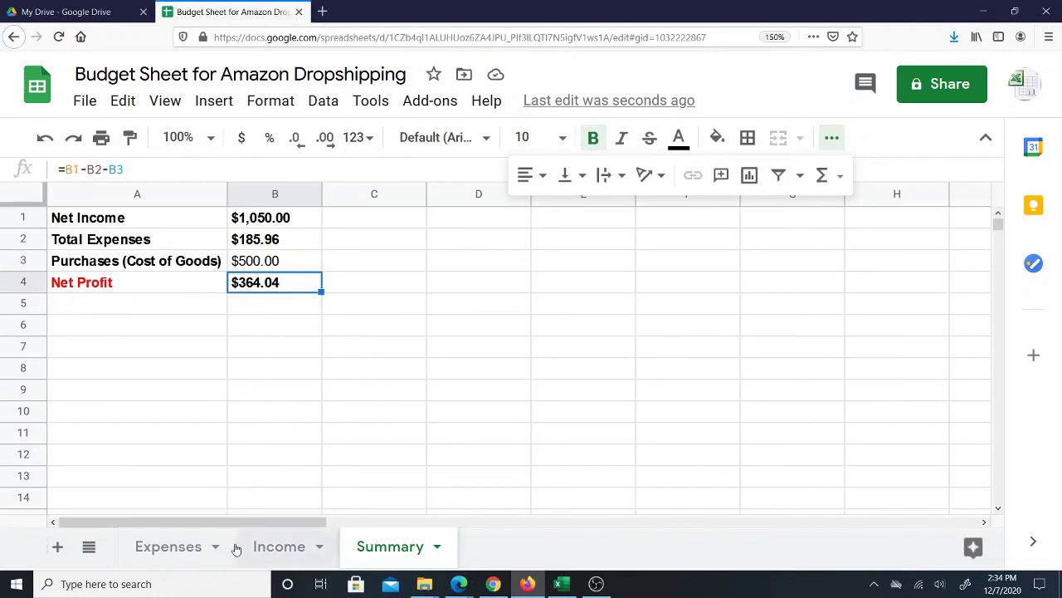
pyautogui.click(172, 549)
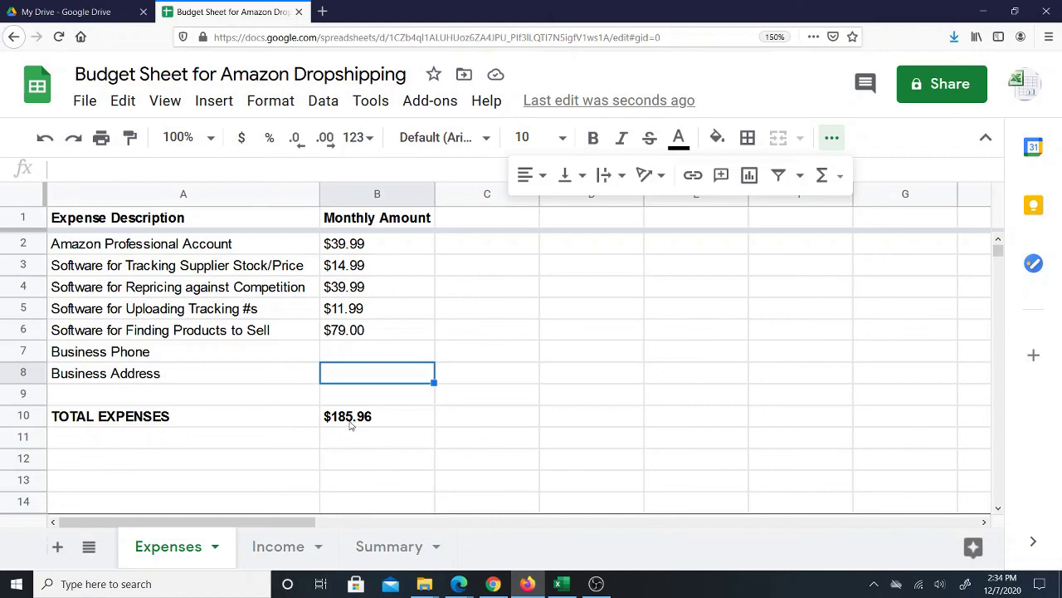
# Make the $364.04 Net Profit value in Summary B4 red.
pyautogui.click(383, 541)
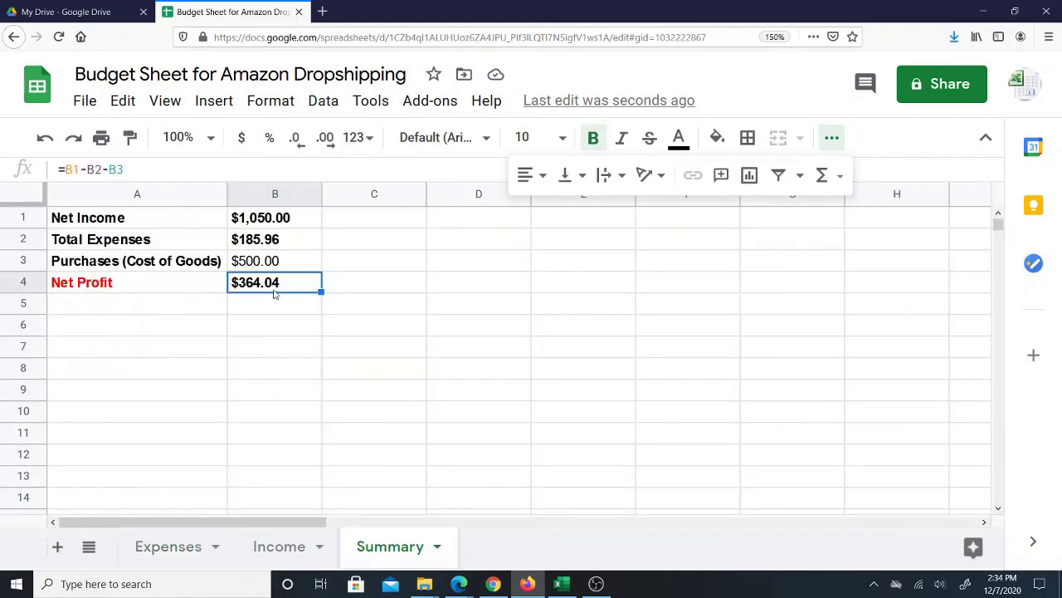
pyautogui.click(678, 137)
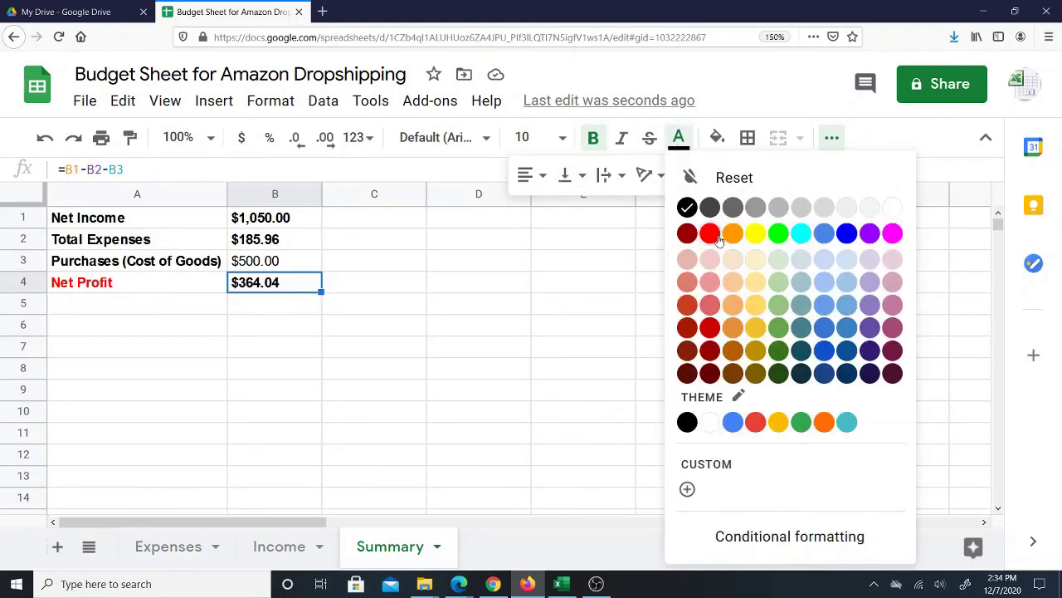
pyautogui.click(703, 238)
pyautogui.click(436, 312)
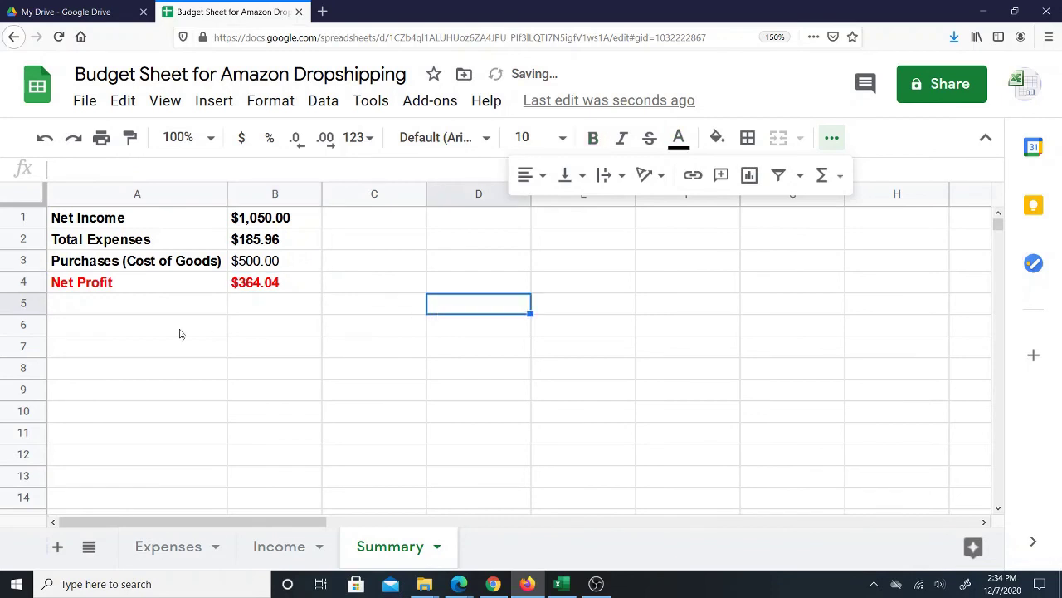
pyautogui.click(109, 282)
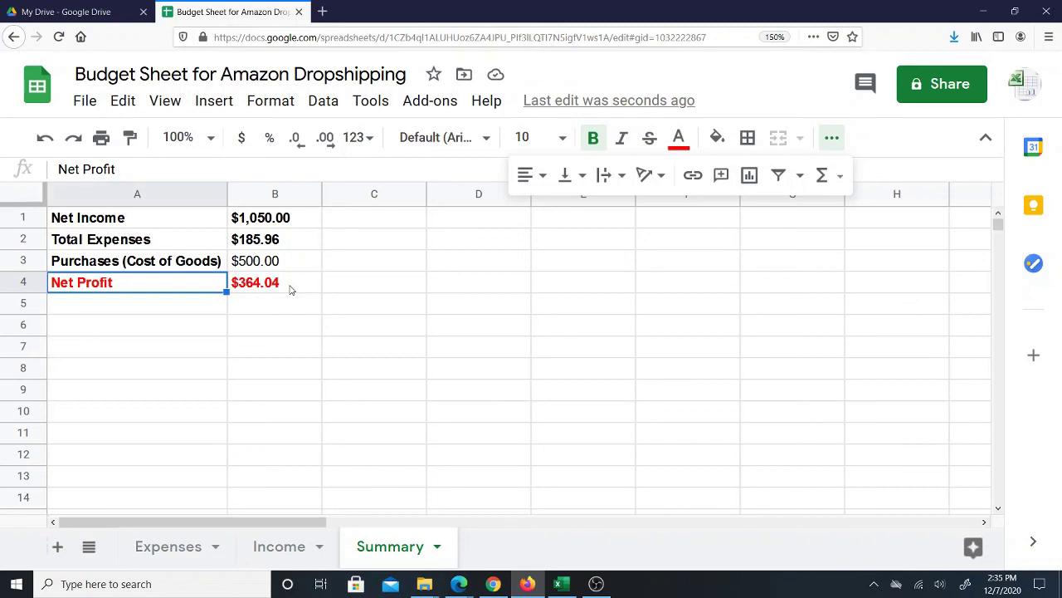
# Return to the Expenses sheet and review the descriptions in A3:A6 and the Business Address label in A8.
pyautogui.click(158, 546)
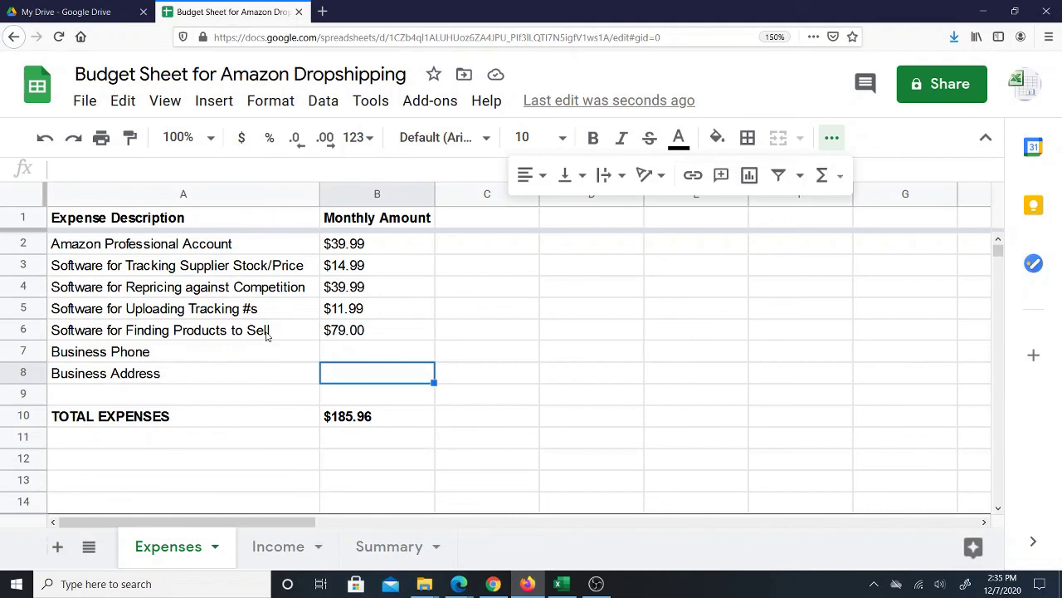
pyautogui.moveTo(263, 335); pyautogui.dragTo(257, 249)
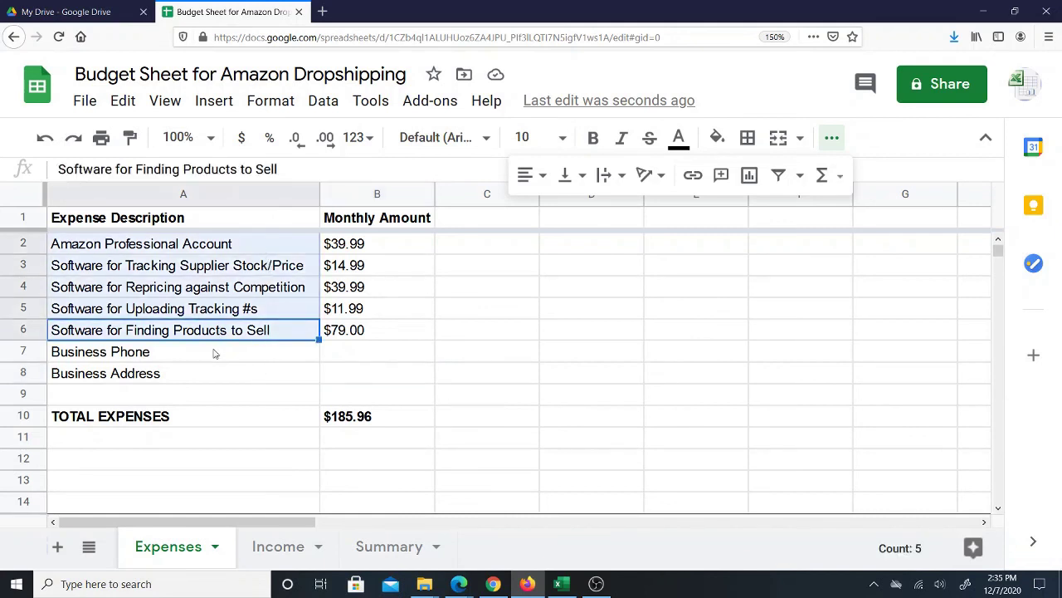
pyautogui.click(225, 373)
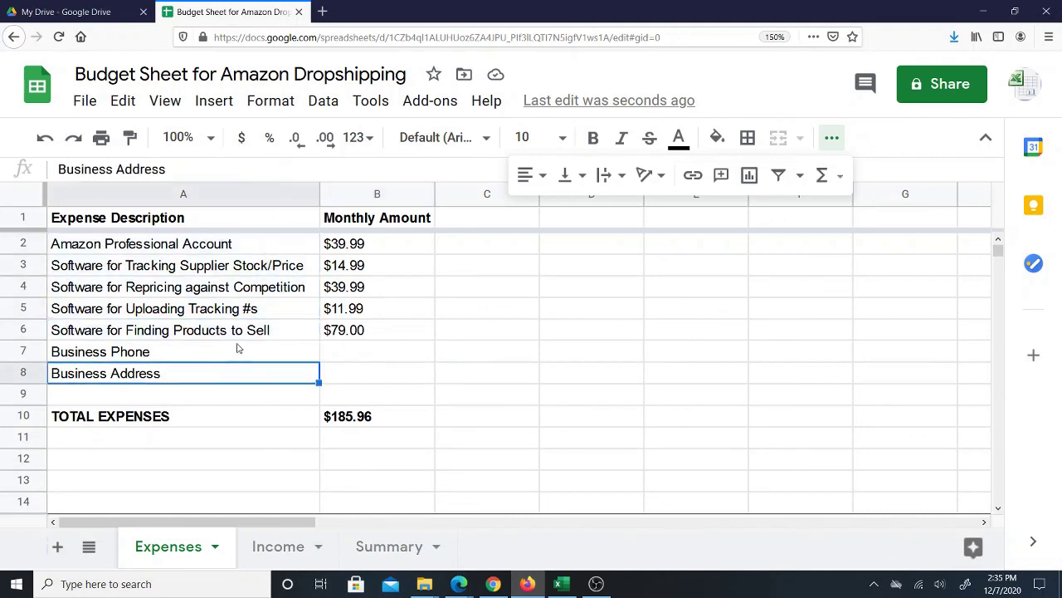